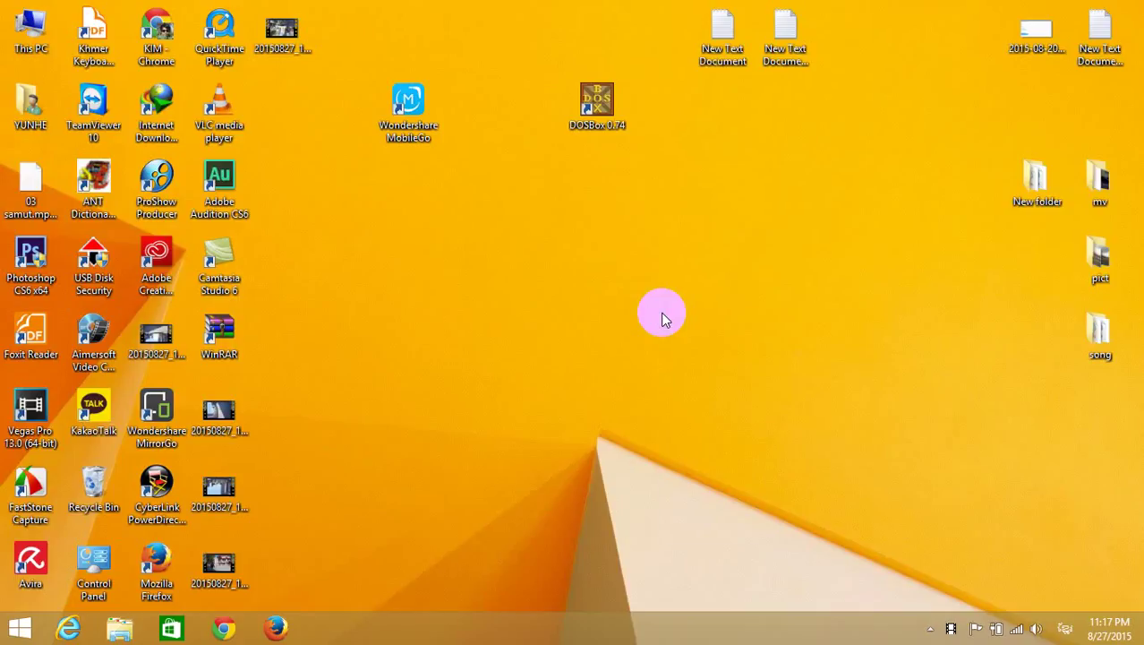
Refresh the desktop three times and launch Photoshop CS6 x64 from its shortcut
right_click(662, 314)
left_click(672, 359)
right_click(617, 308)
left_click(662, 355)
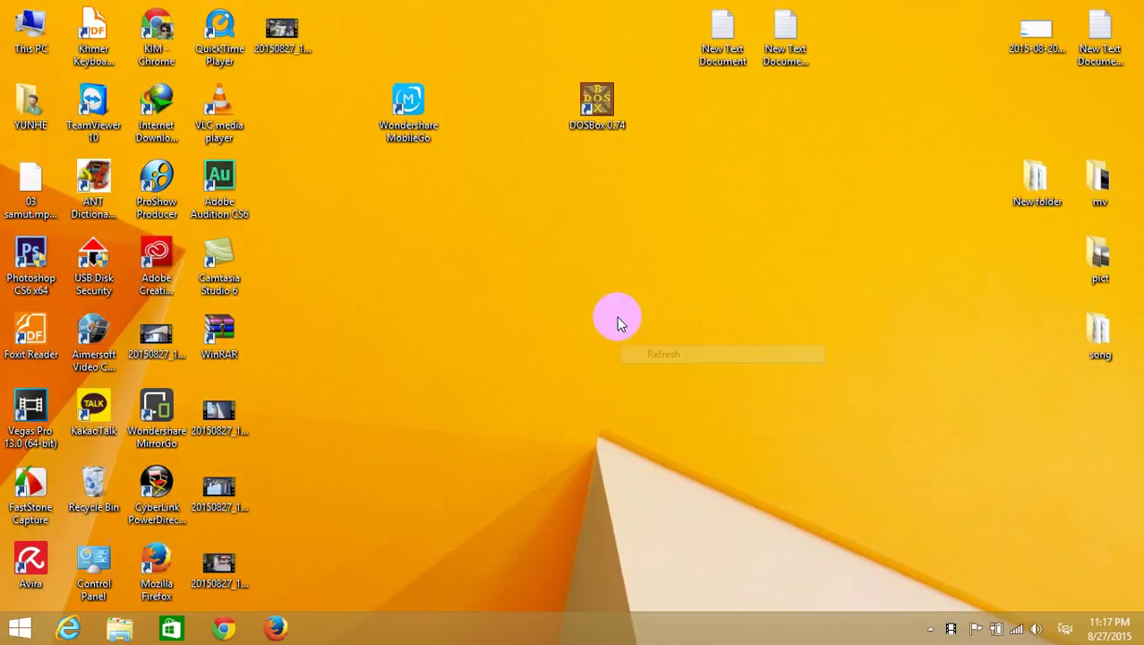
right_click(617, 322)
left_click(640, 359)
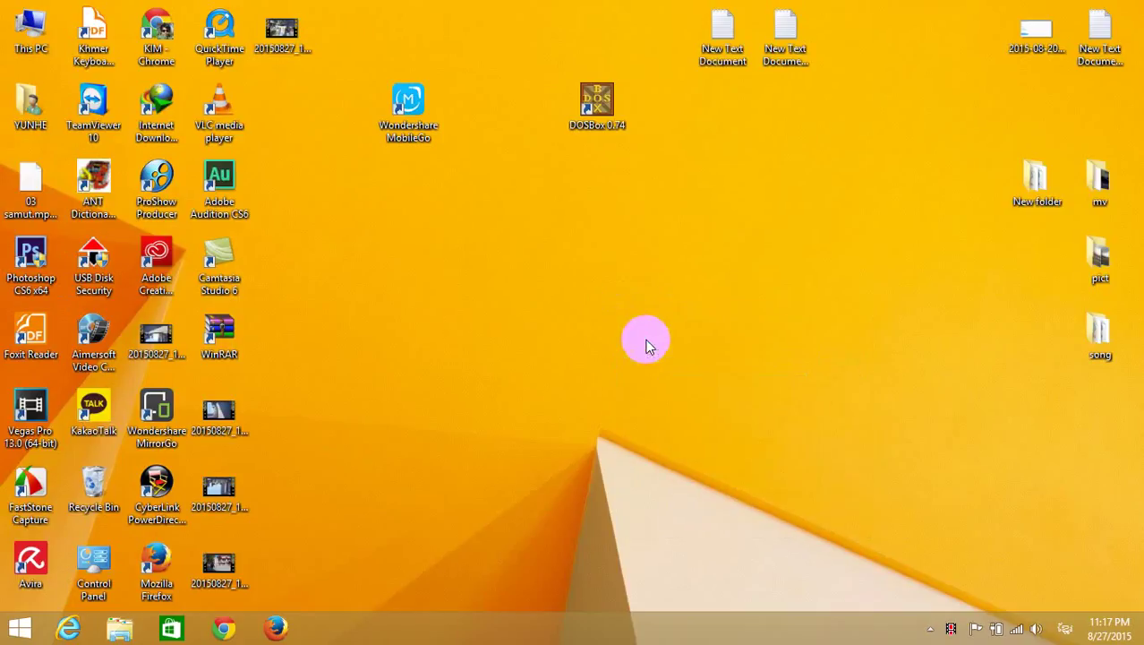
left_click(35, 264)
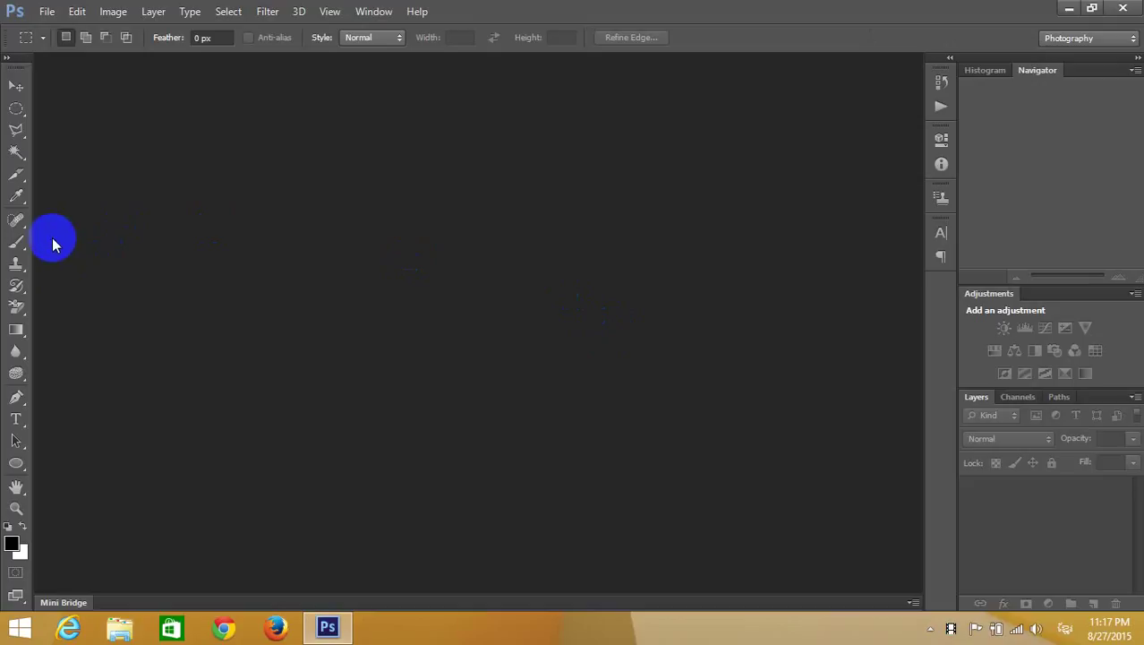
Create a new 1366 × 768 px document at 72 ppi with a White background
key("ctrl+n")
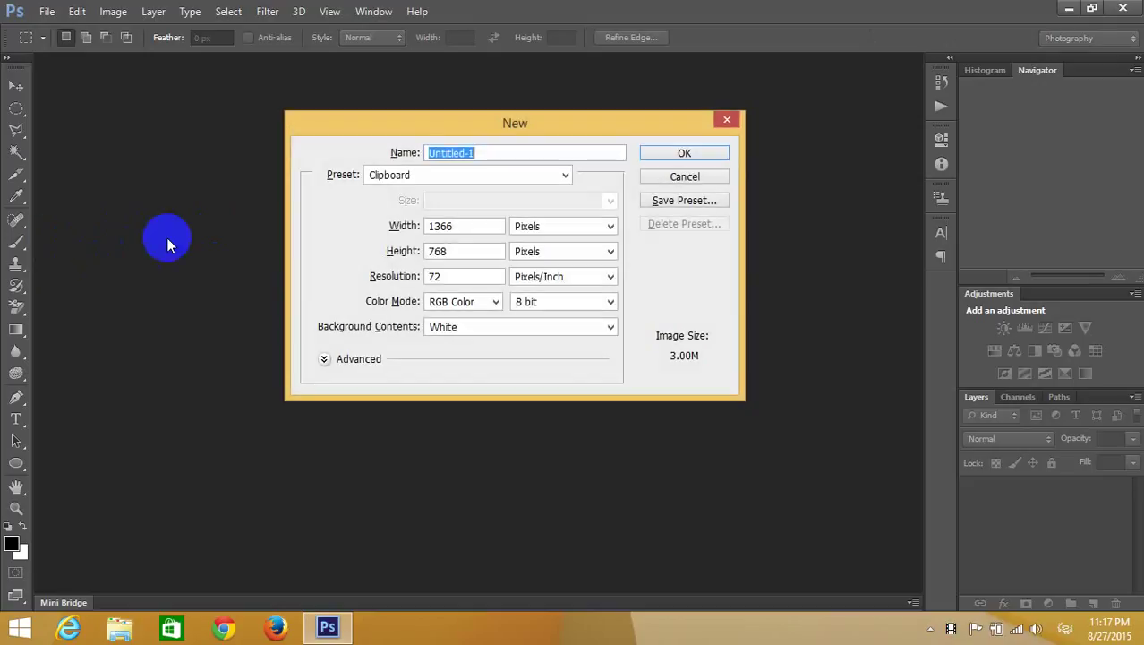
double_click(436, 278)
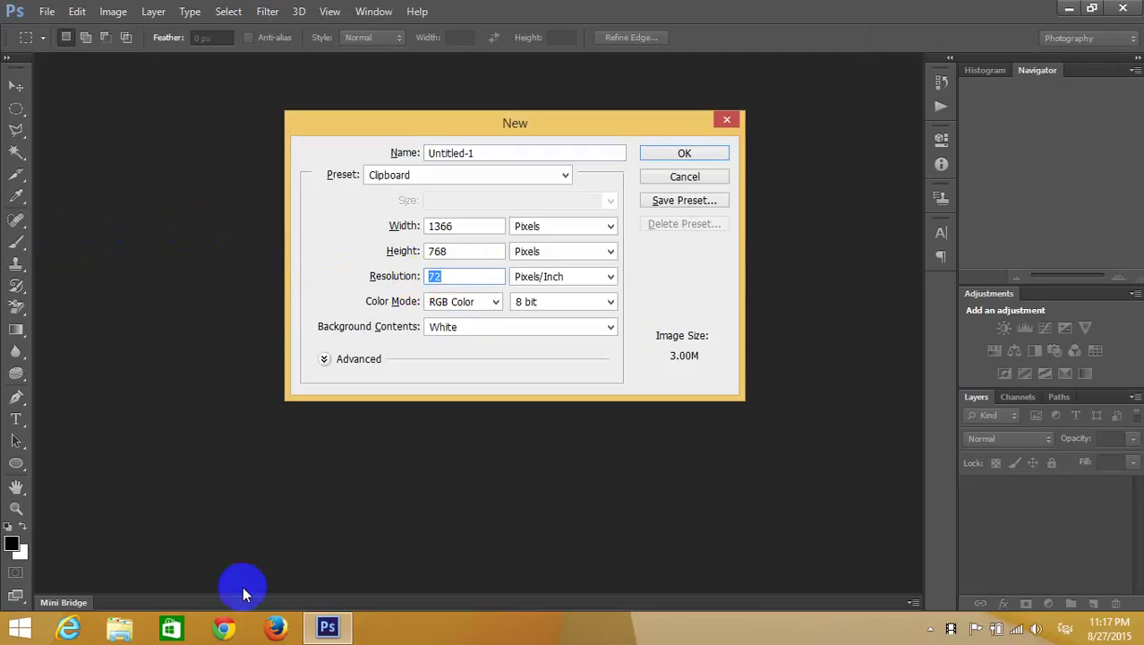
key("super+space")
key("Return")
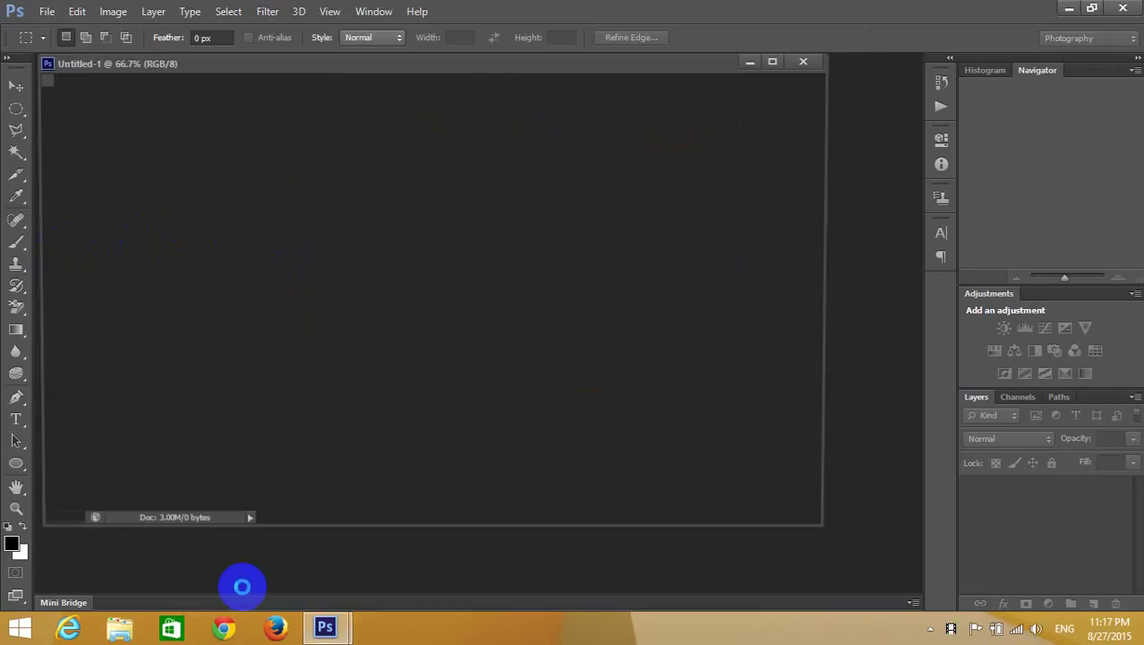
View the canvas at Actual Pixels, then Fit on Screen
right_click(250, 418)
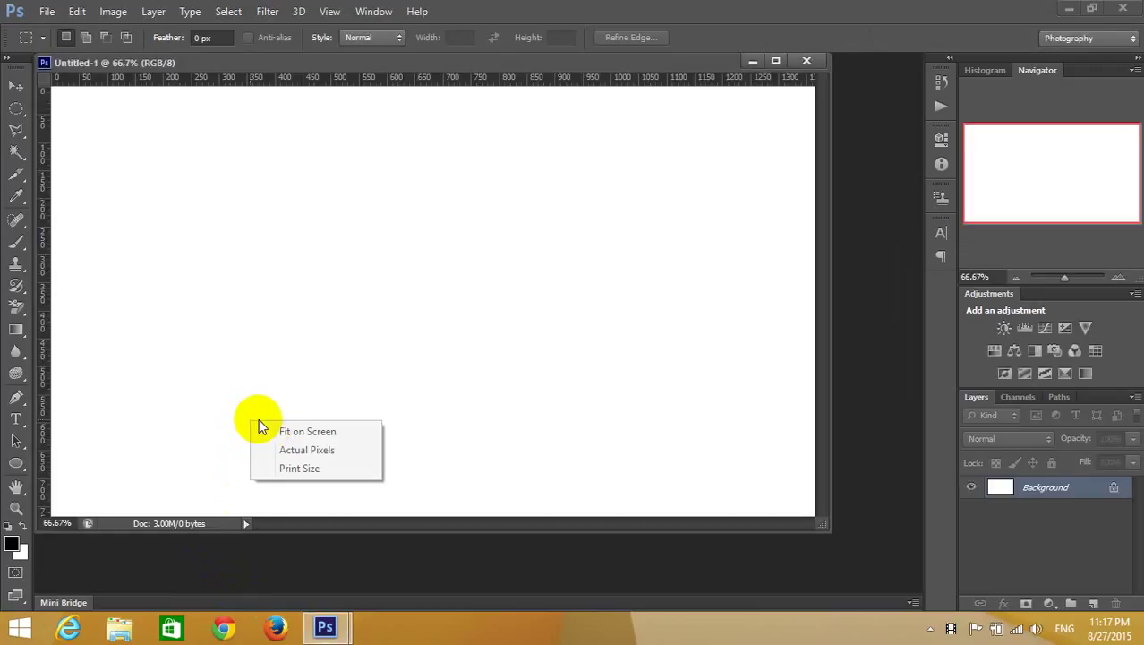
left_click(281, 446)
right_click(273, 398)
left_click(302, 411)
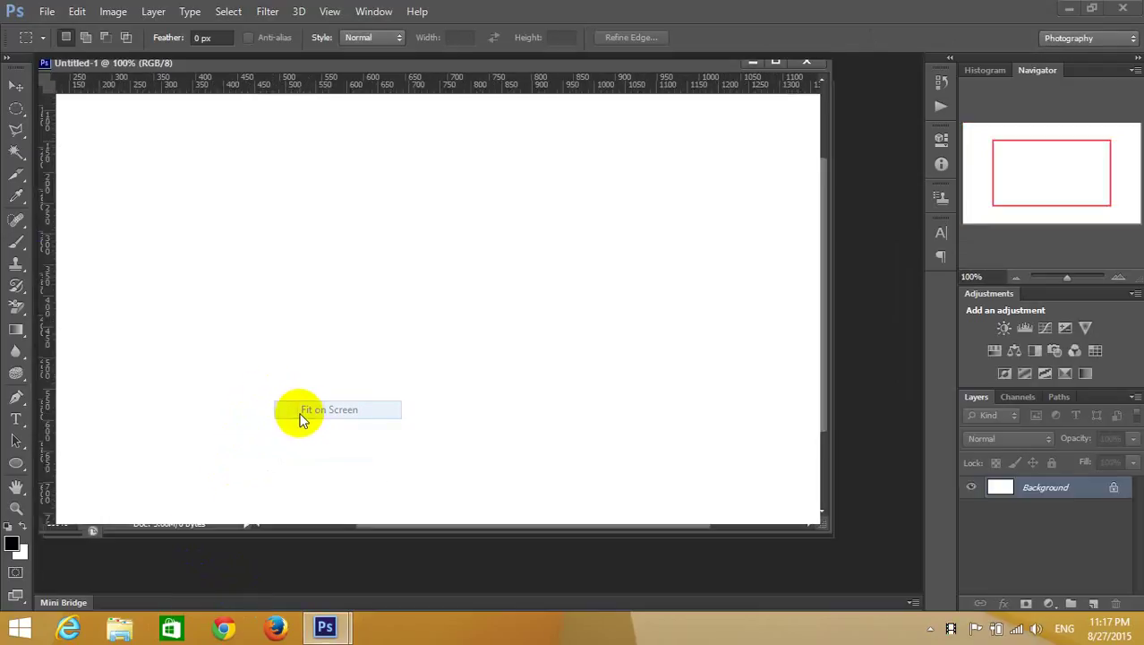
Add text near the canvas left edge, switch input to Khmer, and type the Khmer word
key("t")
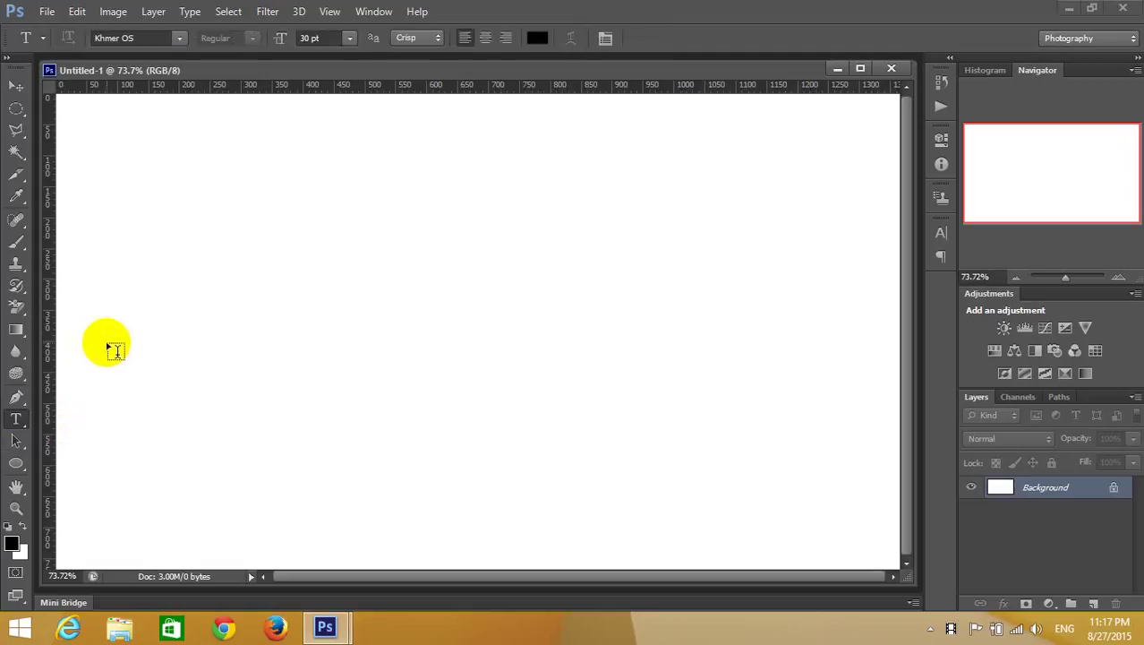
left_click(87, 340)
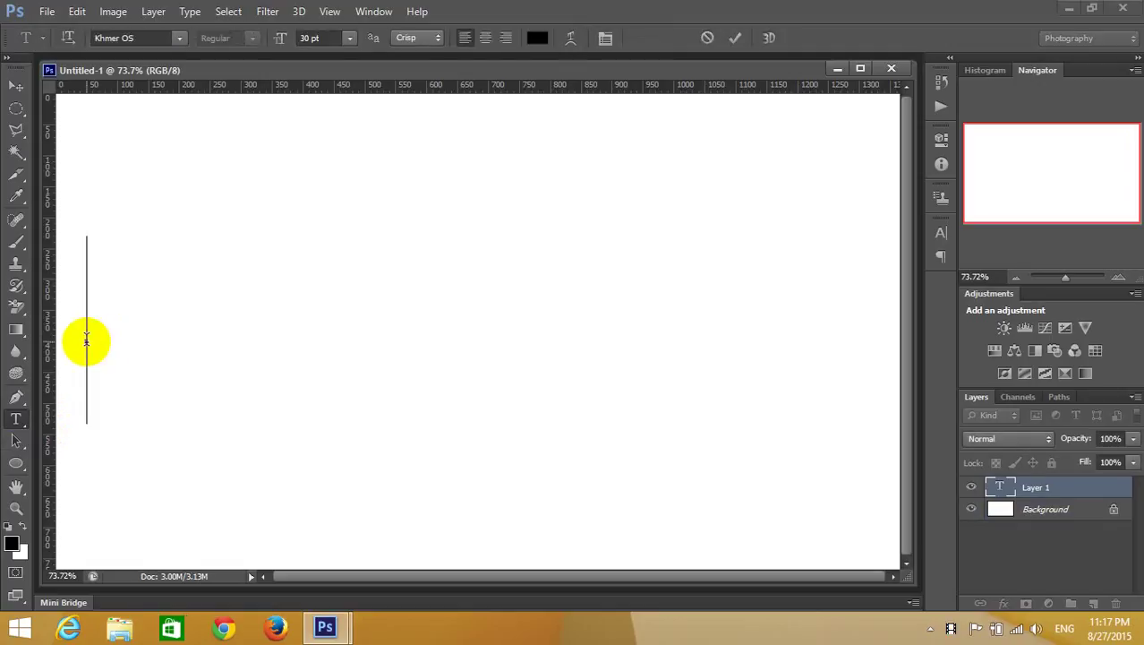
type("xj")
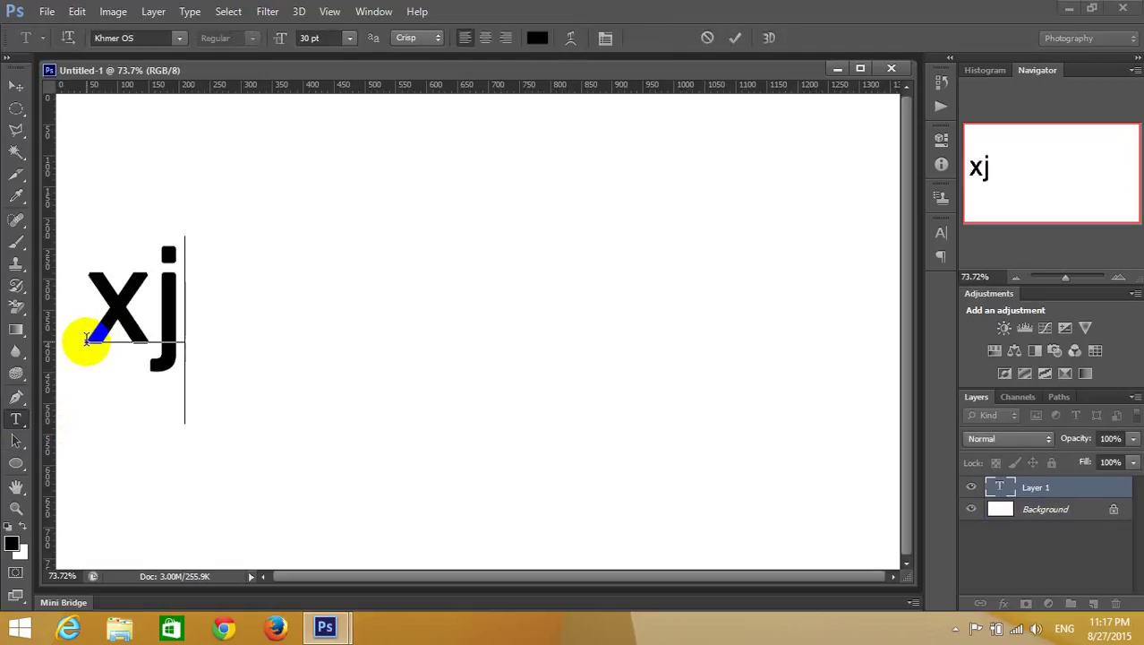
key("BackSpace")
key("BackSpace")
key("super+space")
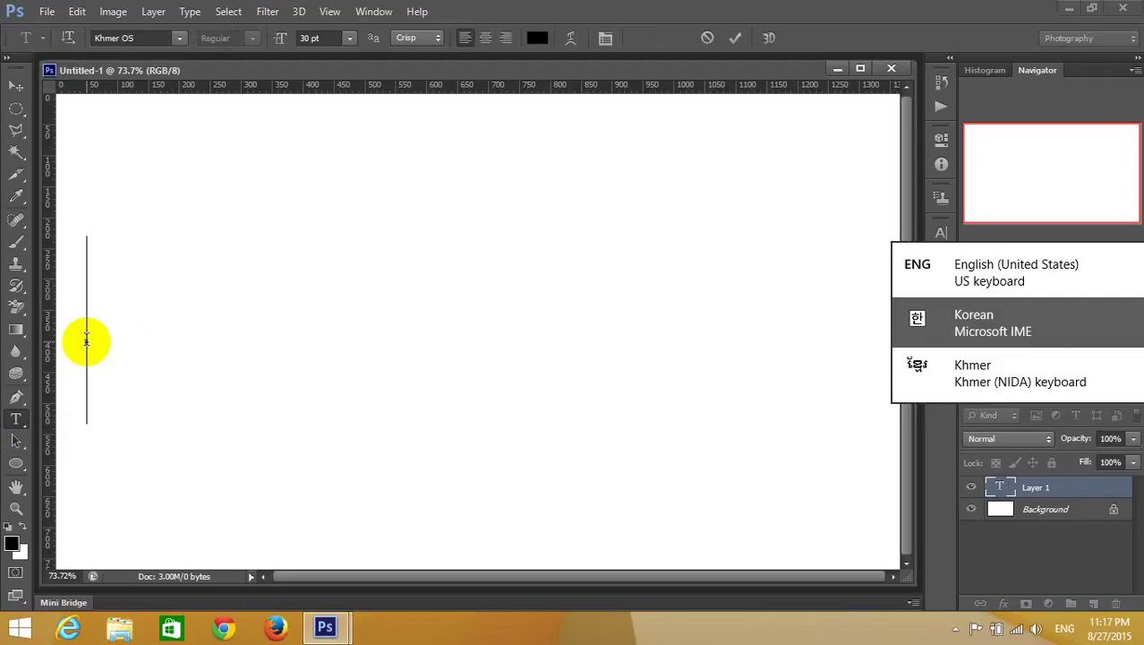
key("super+space")
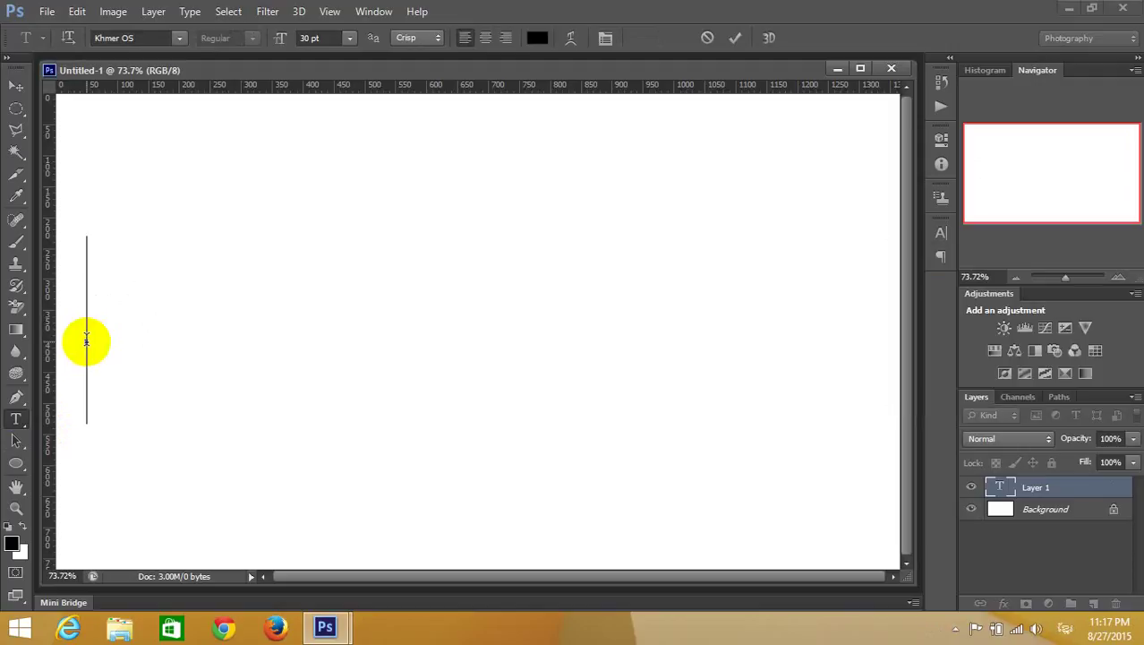
type("ខ្")
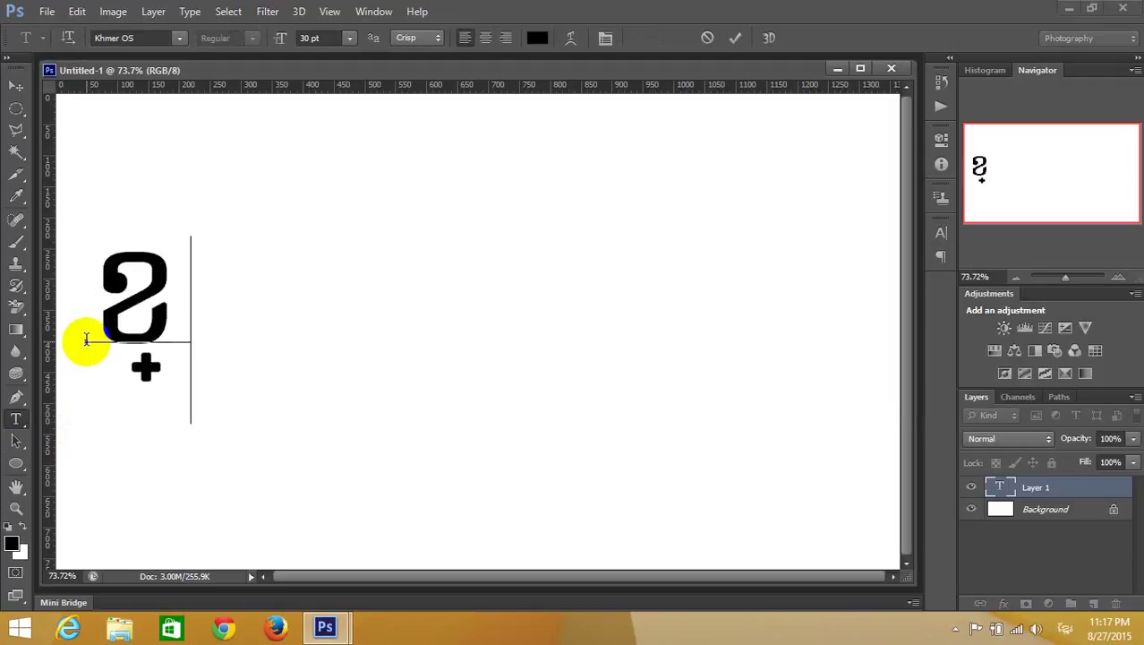
type("មបែ")
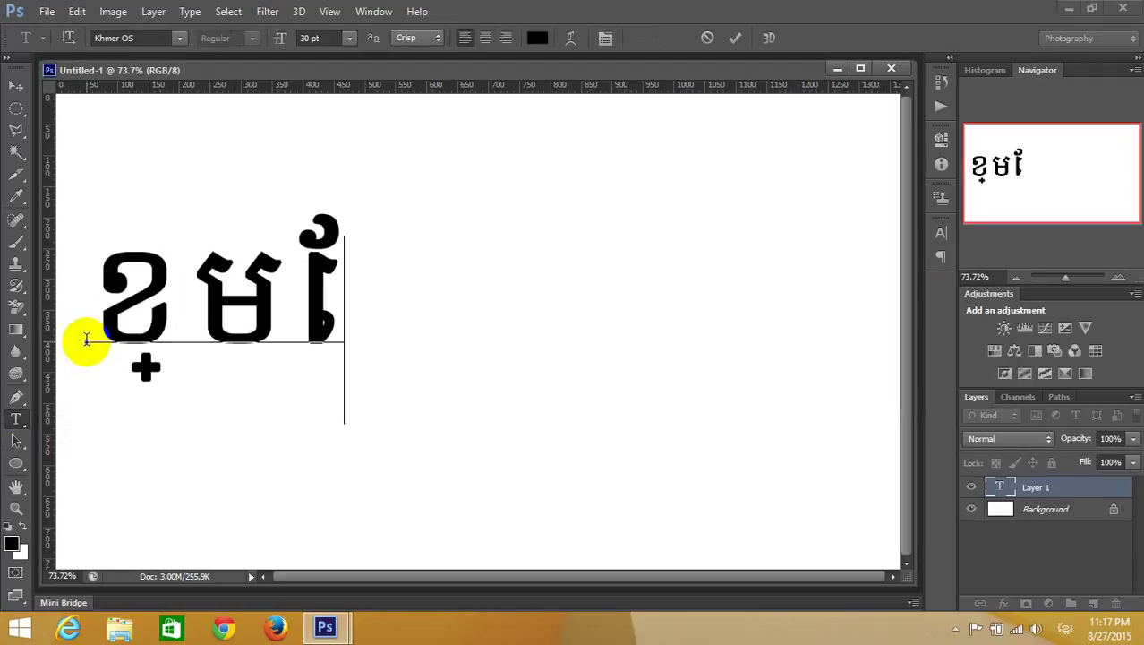
type("យ្យ")
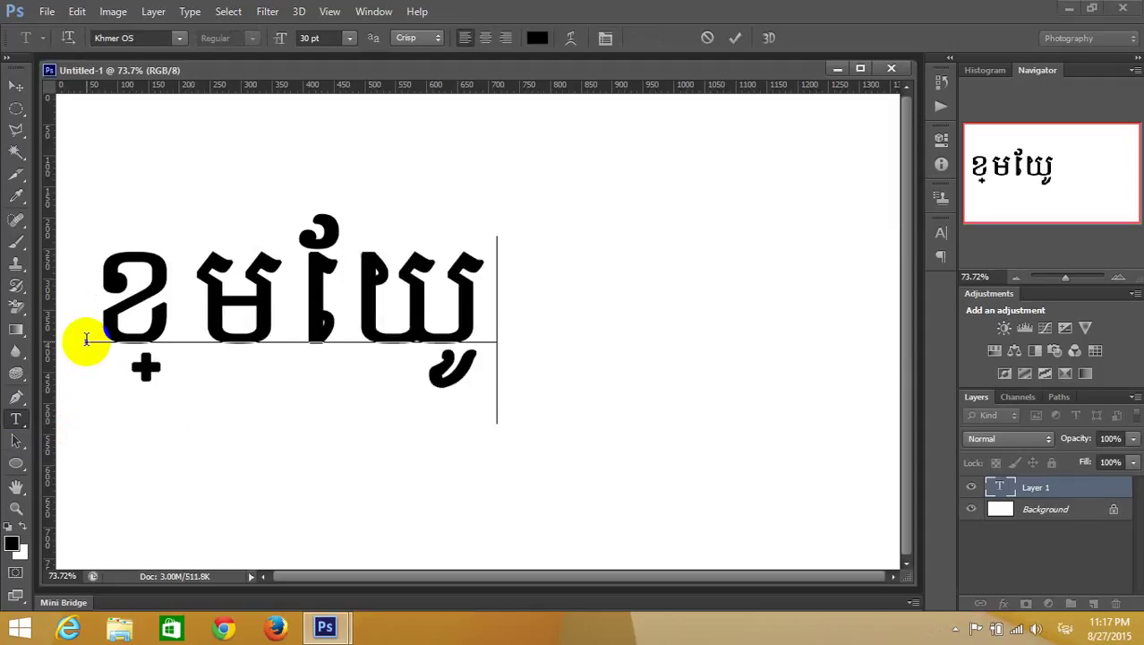
type("ន")
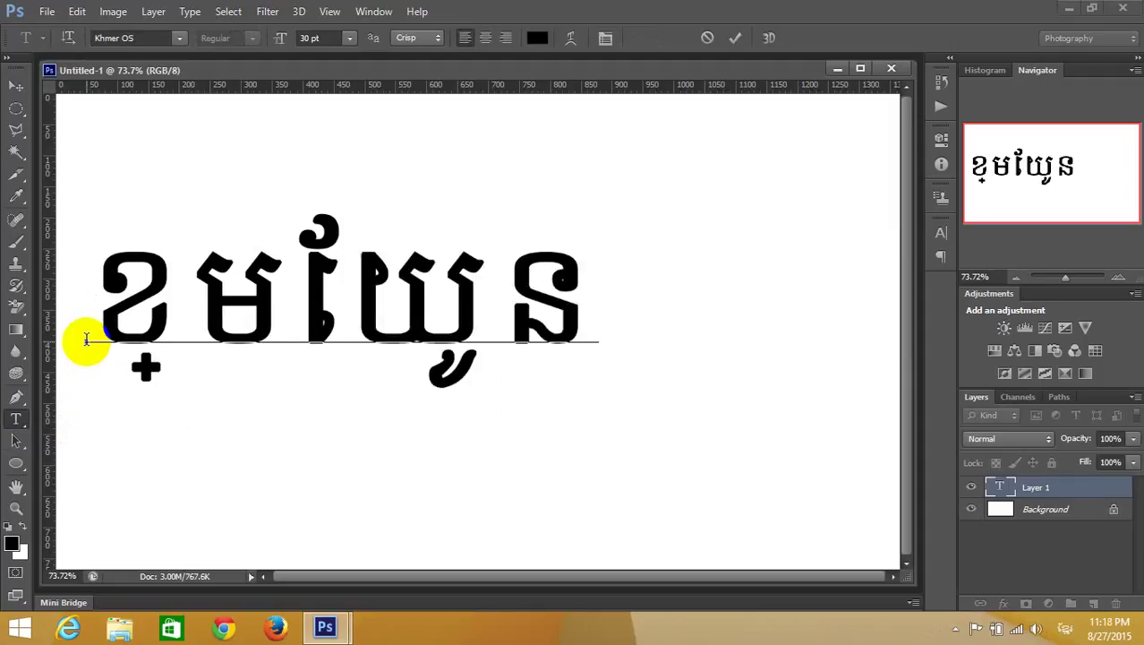
type("ីក្យ")
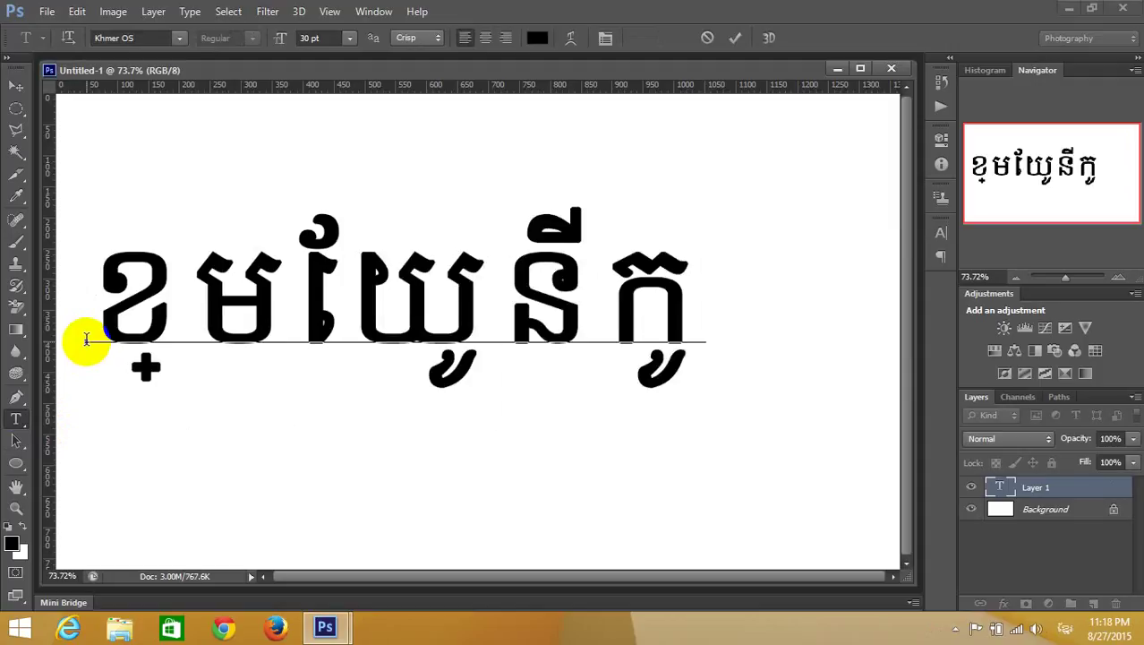
type("ដ")
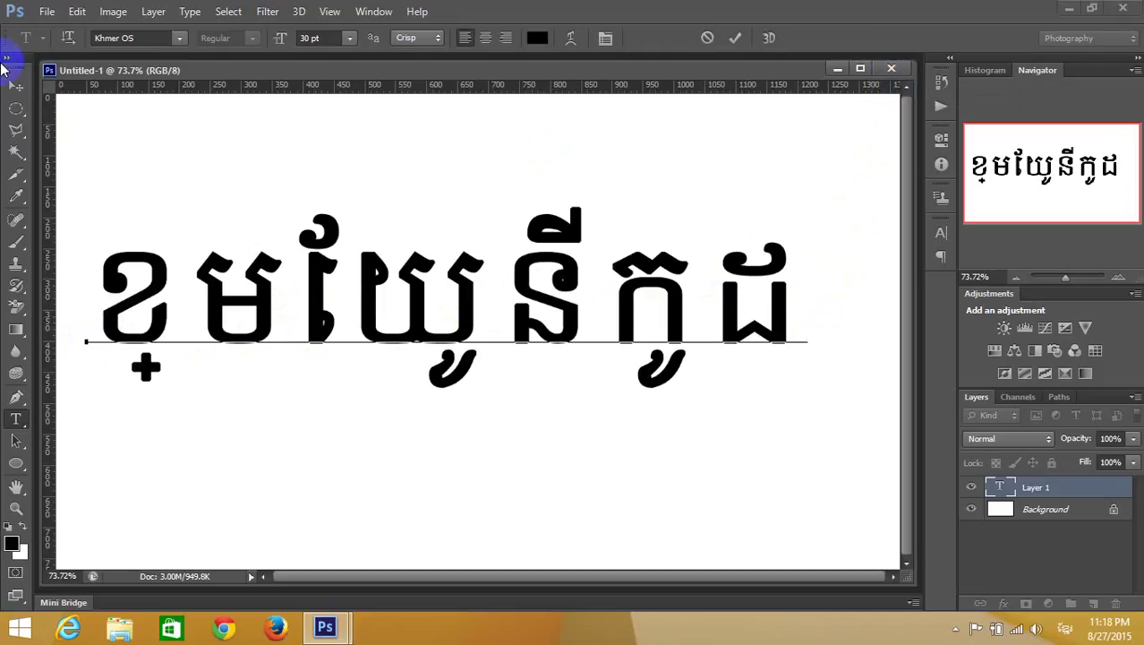
Commit the Khmer text with the Move tool and close Untitled-1 without saving
left_click(15, 87)
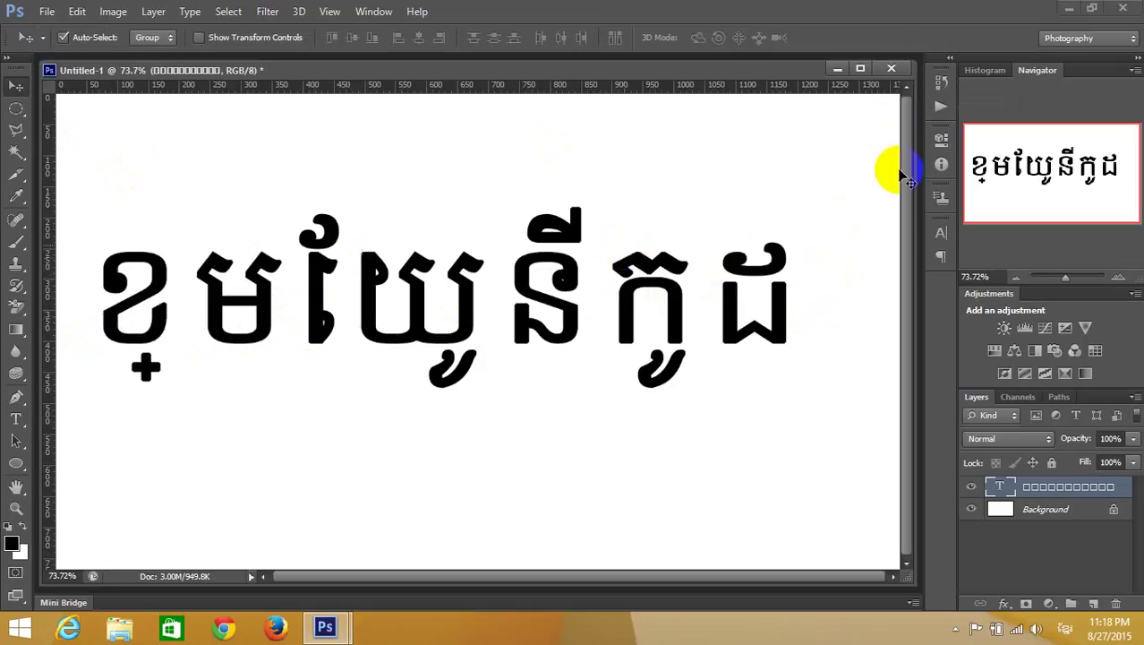
left_click(892, 71)
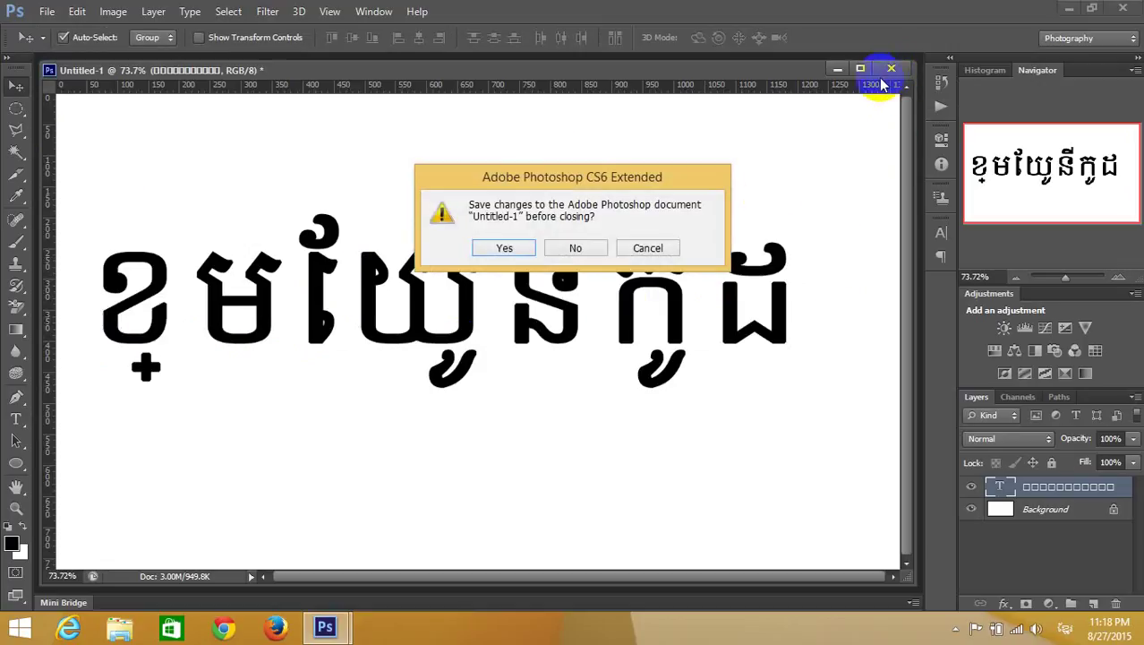
left_click(576, 249)
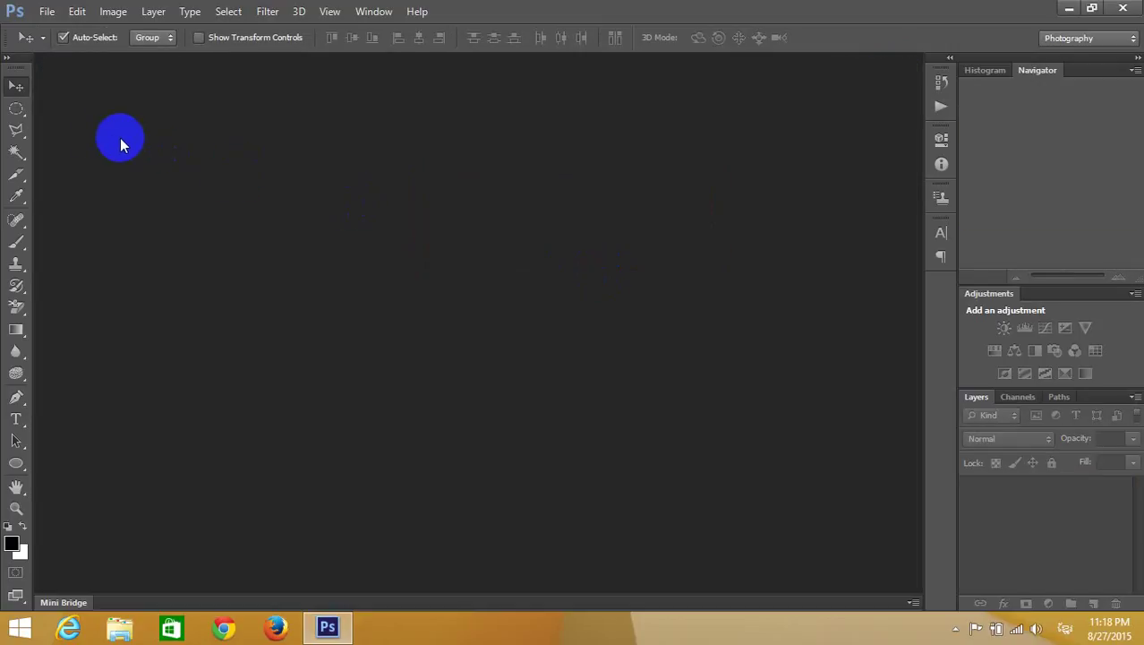
In Edit > Preferences > Type, choose the Middle Eastern text engine and confirm
left_click(78, 12)
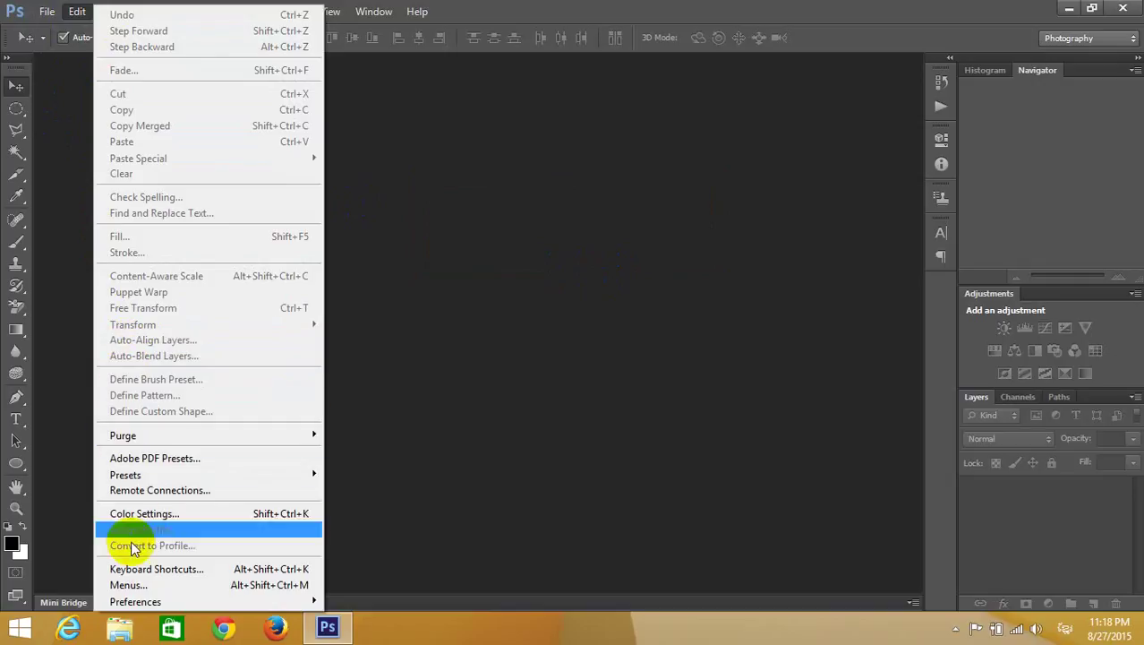
mouse_move(136, 600)
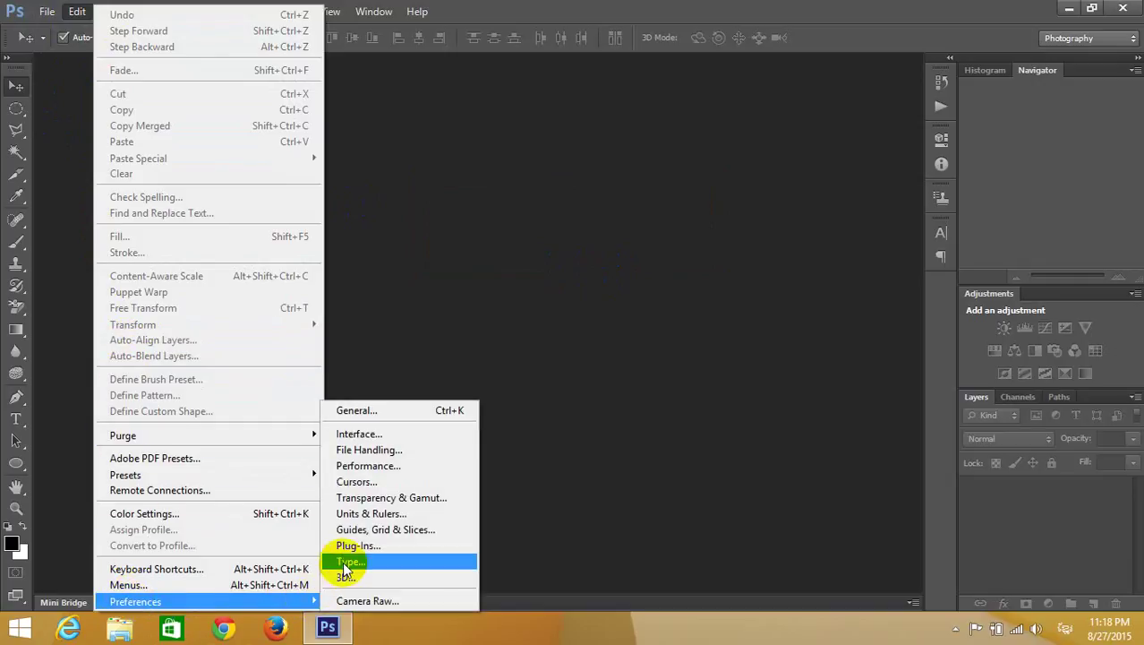
left_click(389, 561)
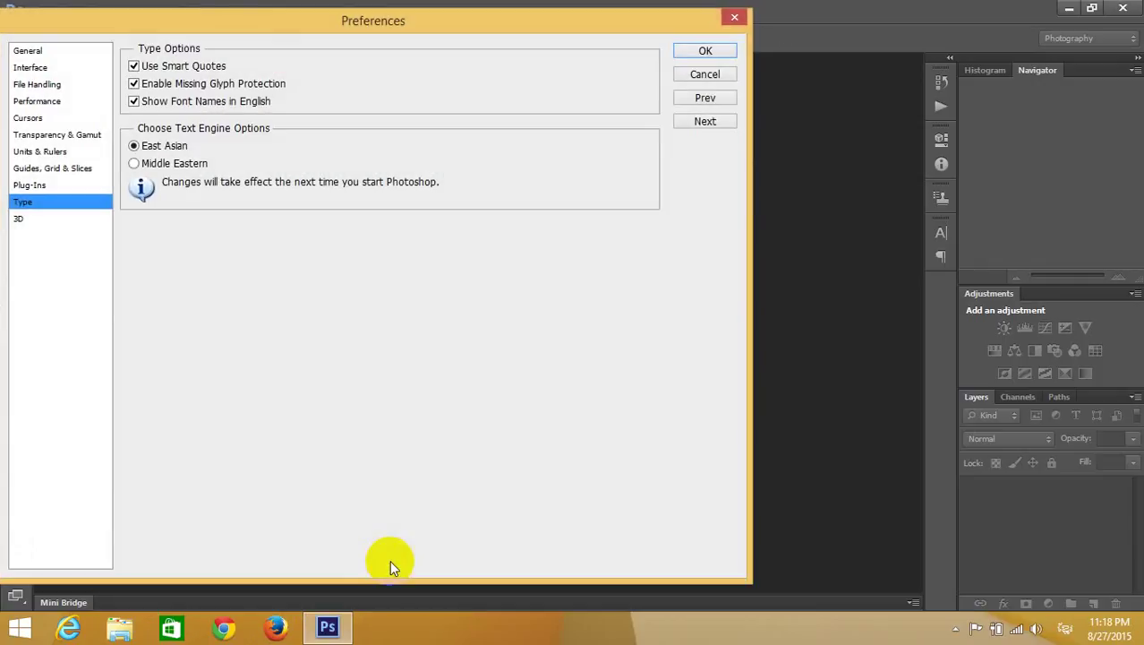
left_click(136, 166)
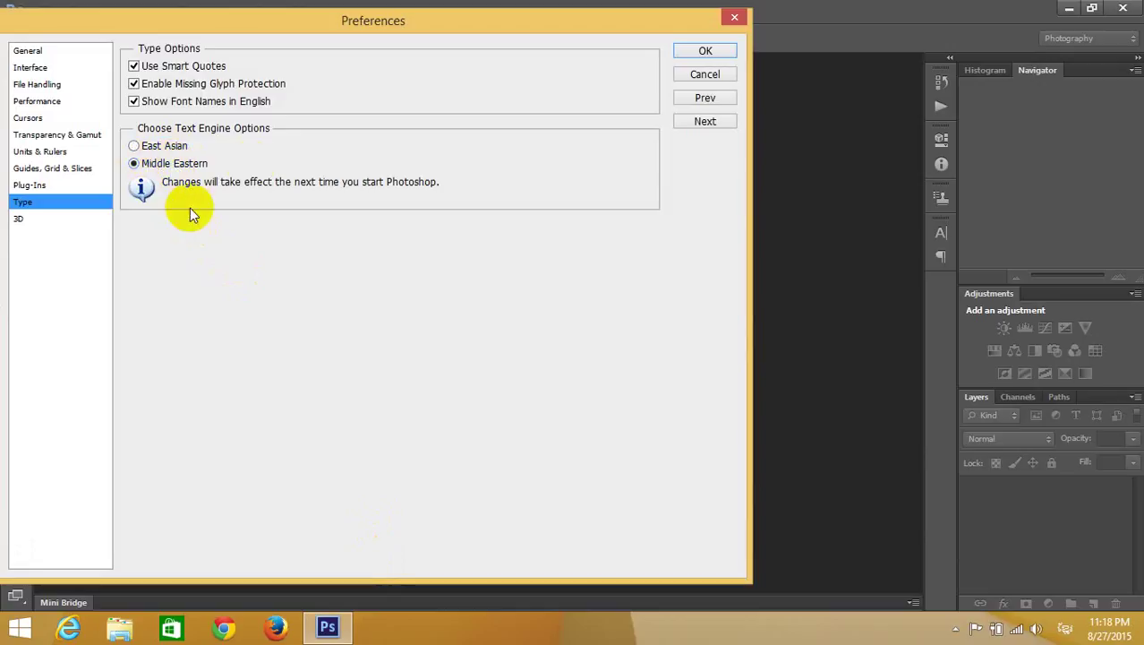
left_click(703, 51)
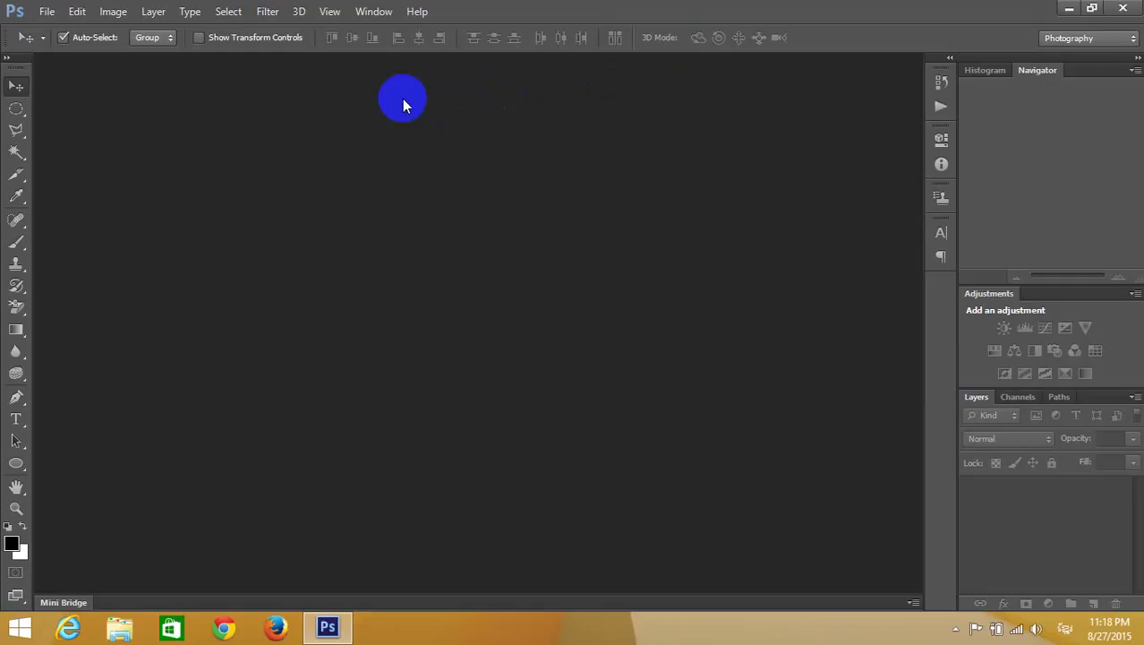
Quit Photoshop and refresh the desktop three times
left_click(1130, 7)
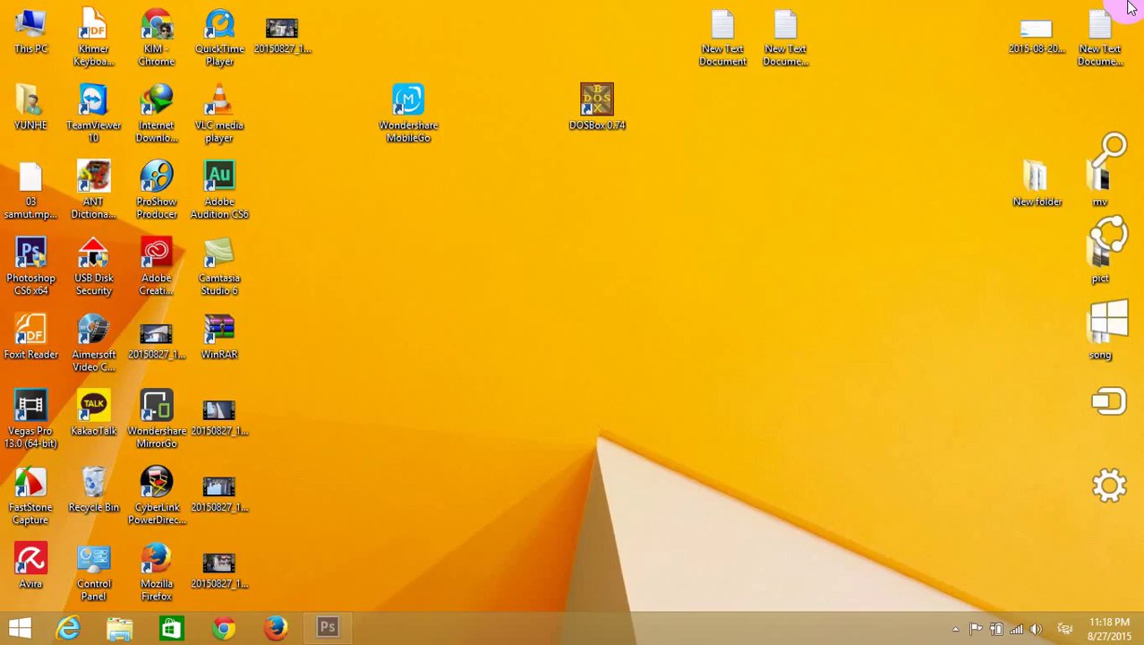
right_click(653, 189)
left_click(703, 233)
right_click(654, 189)
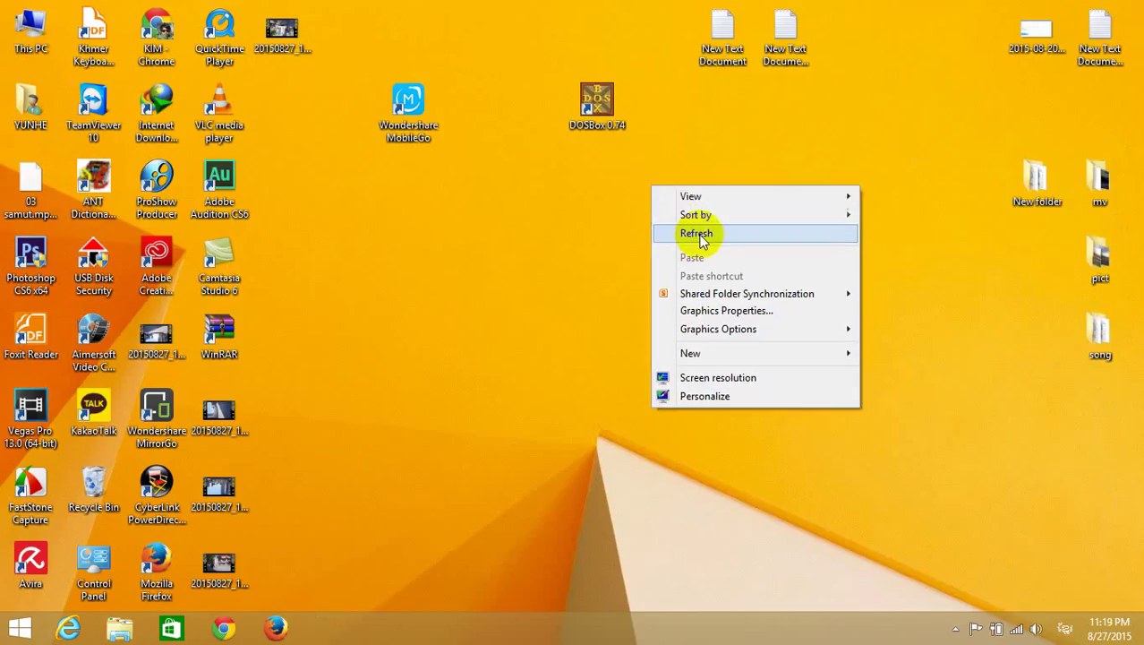
left_click(703, 233)
right_click(651, 186)
left_click(696, 230)
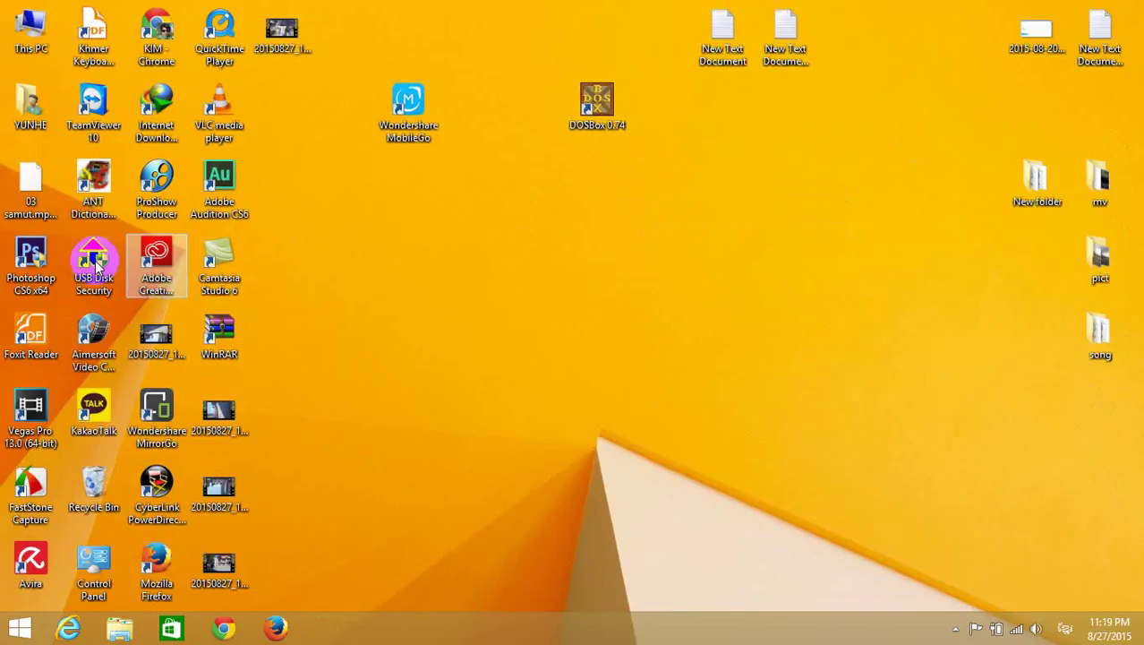
Relaunch Photoshop CS6 and pick the Horizontal Type tool
double_click(30, 256)
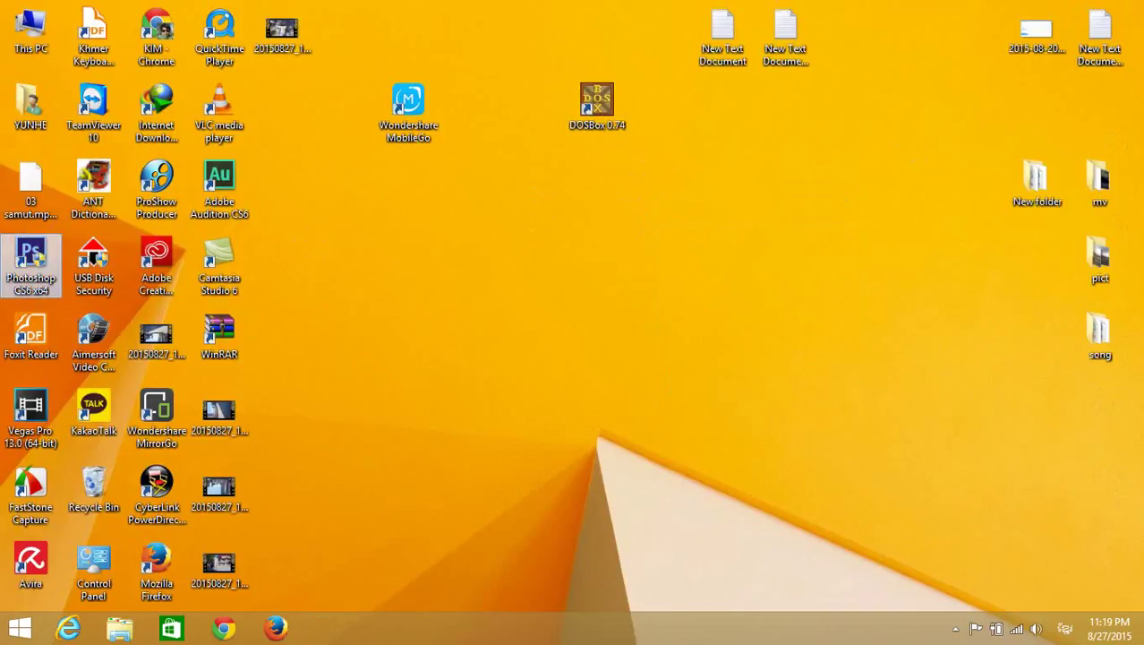
left_click(637, 348)
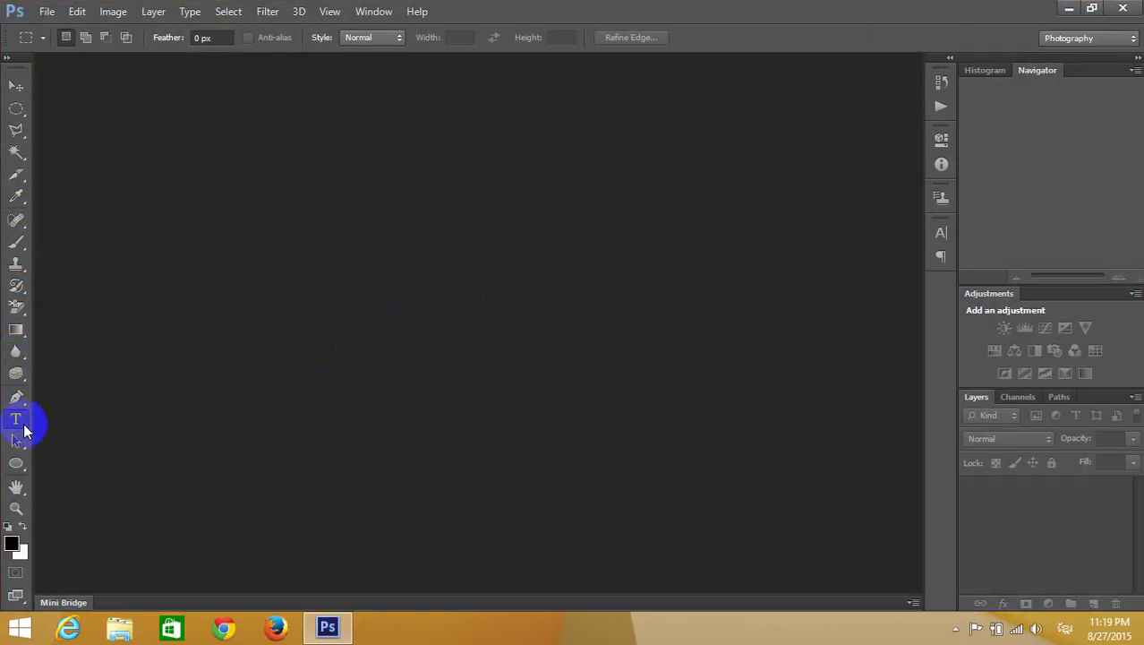
left_click(23, 424)
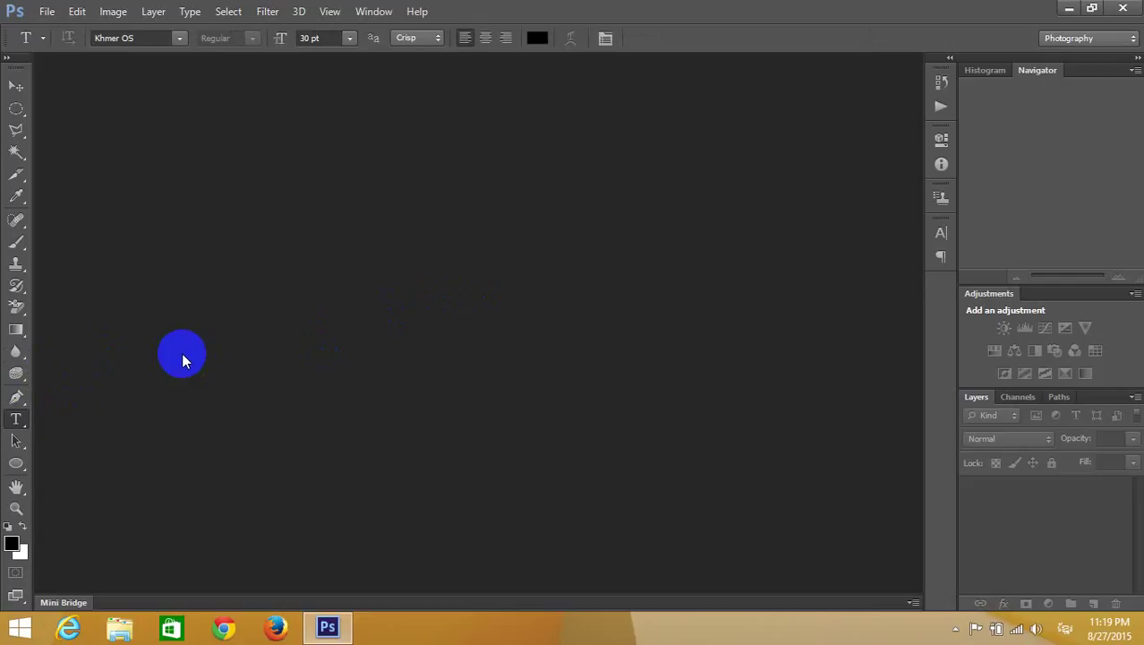
Create a new white 1366 × 768 px document with resolution 500 pixels/inch
key("ctrl+n")
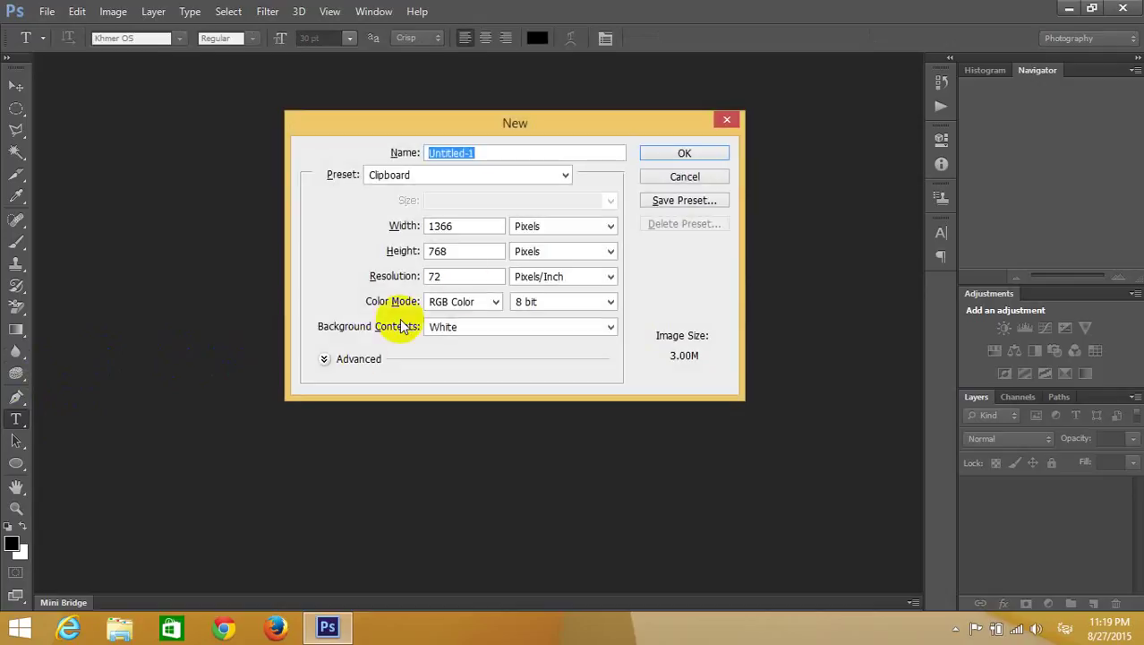
left_click_drag(455, 276, 418, 279)
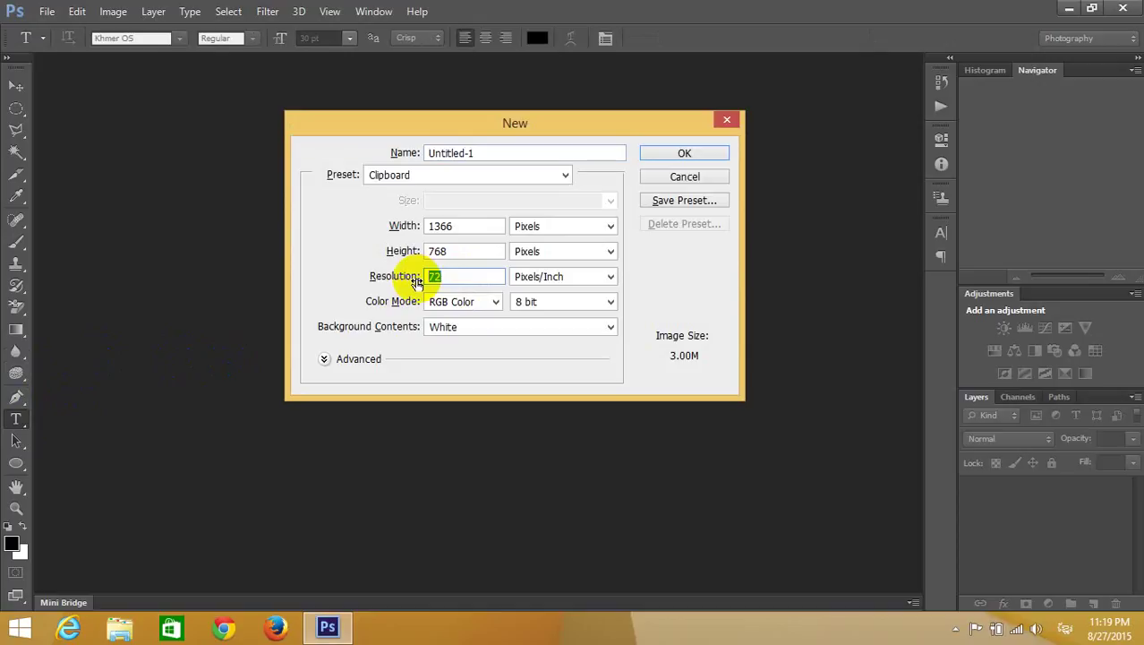
key("super+space")
key("super+space")
key("super+space")
key("super+space")
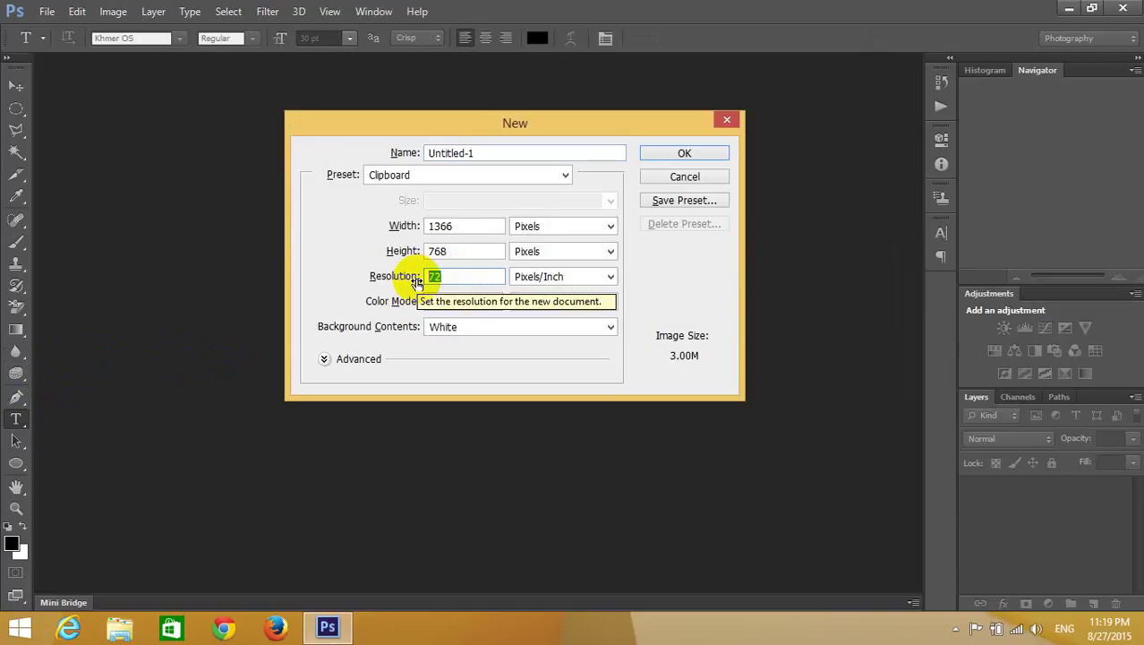
type("500")
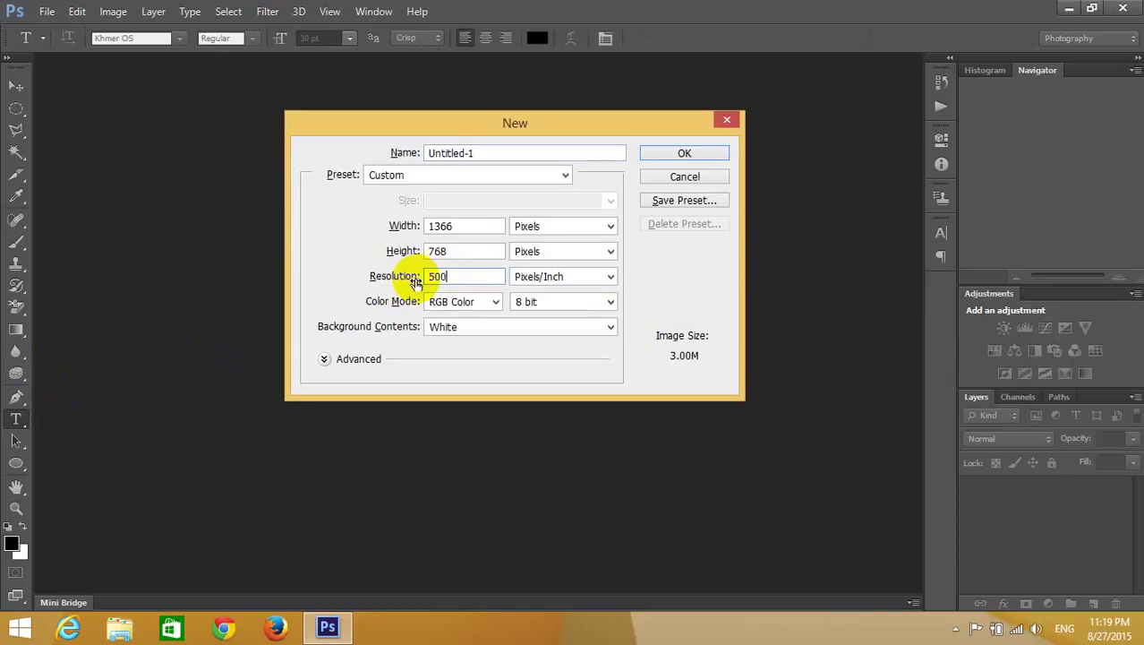
key("Return")
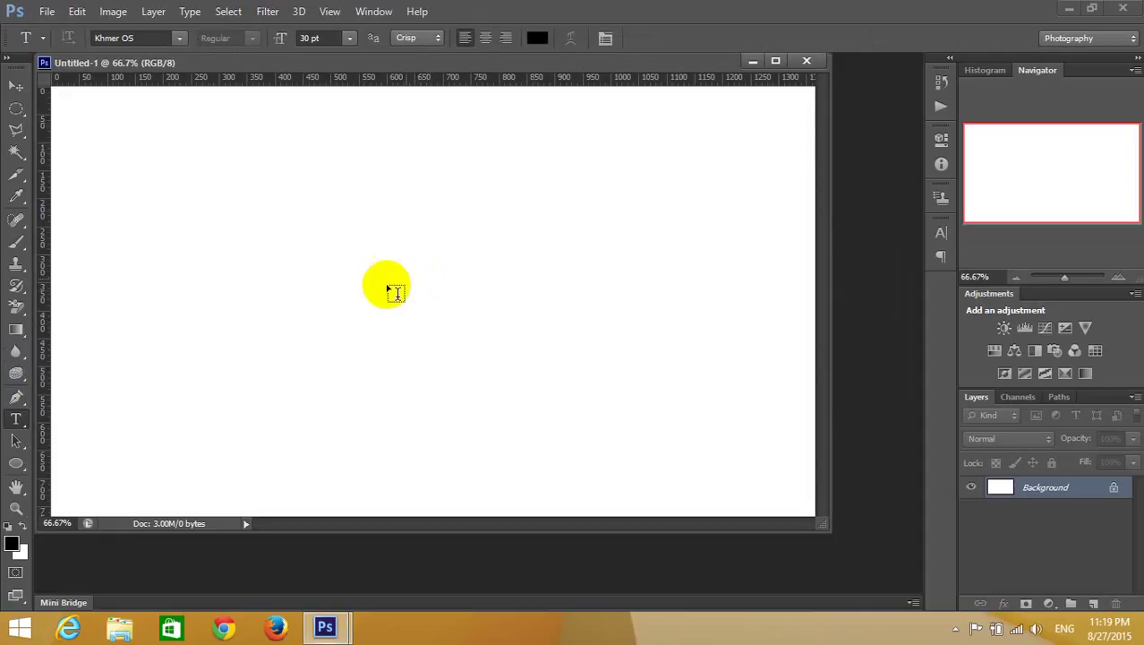
Fit the canvas on screen and type ខ្មែរយុនីកូដ in Khmer at the canvas' left edge
right_click(353, 296)
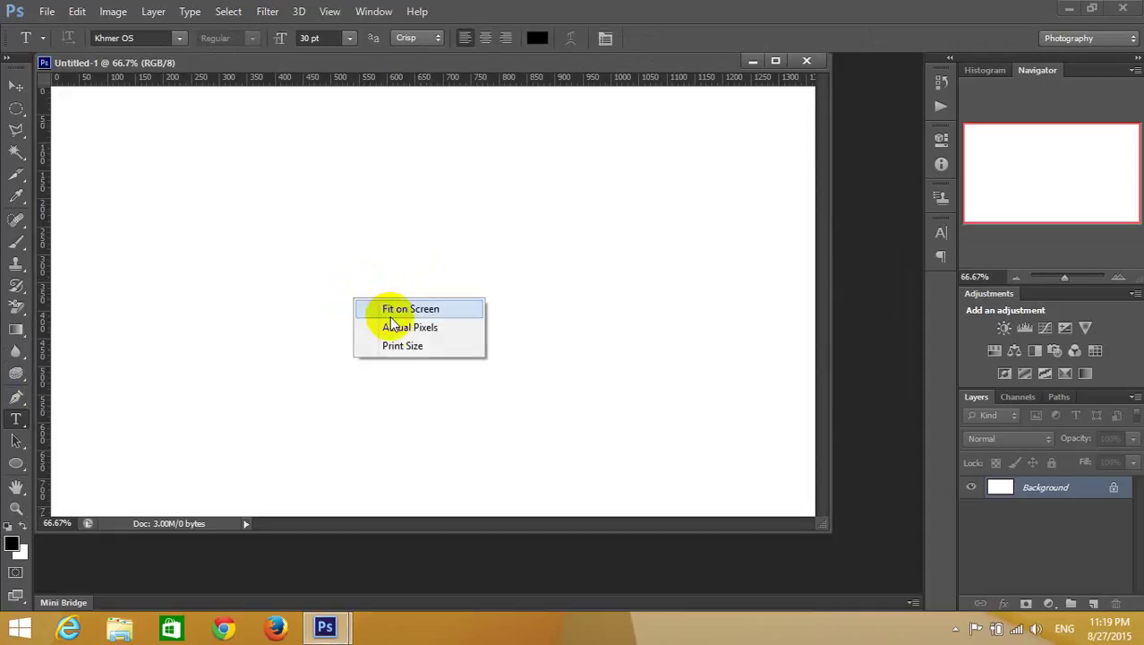
left_click(388, 325)
left_click(410, 325)
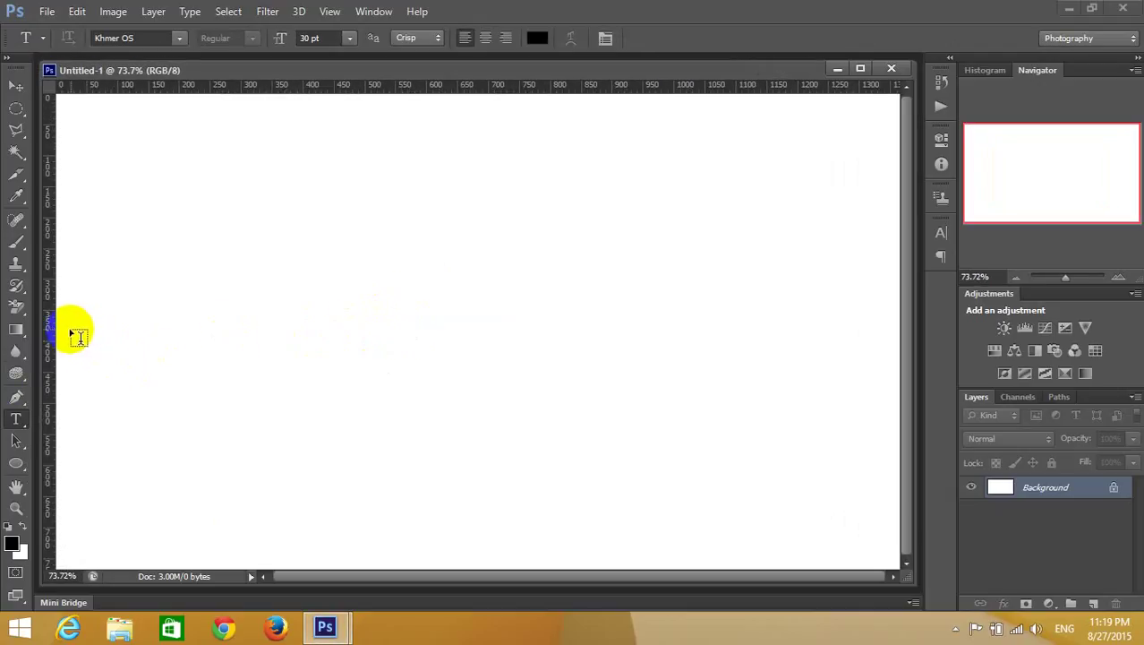
left_click(72, 332)
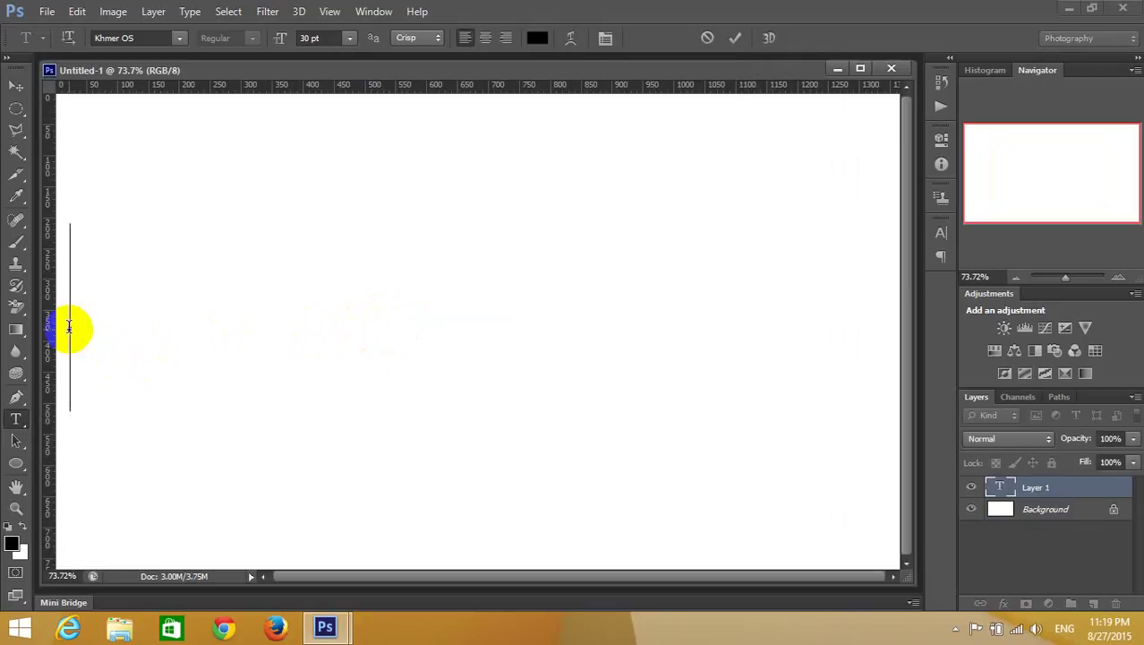
type("X")
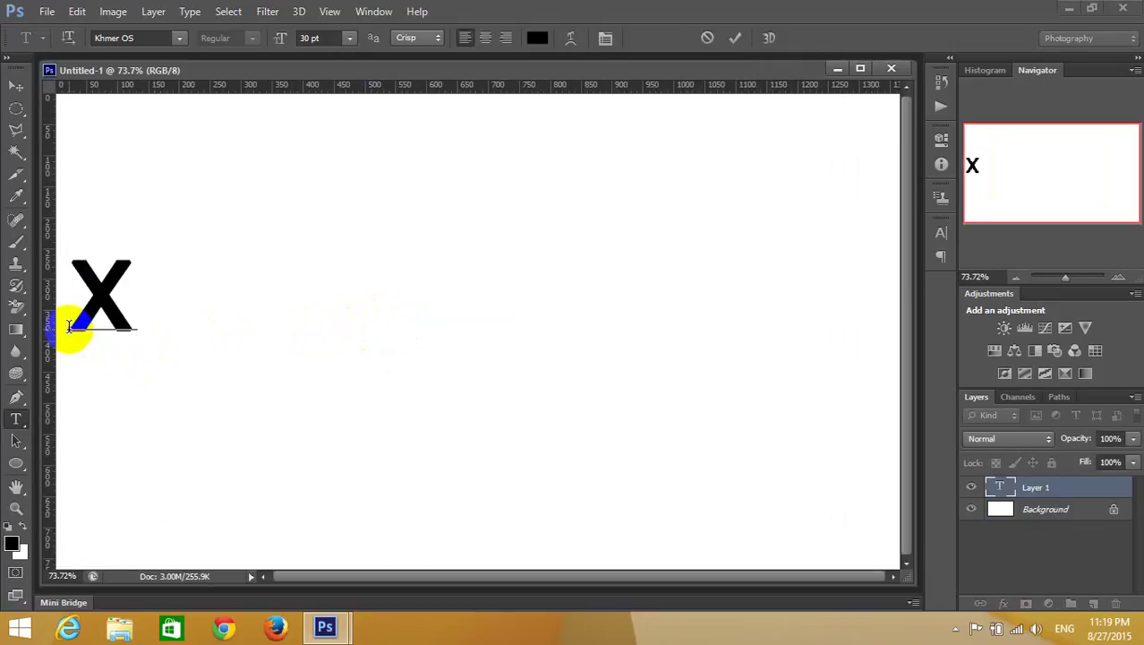
key("BackSpace")
key("super+space")
key("super+space")
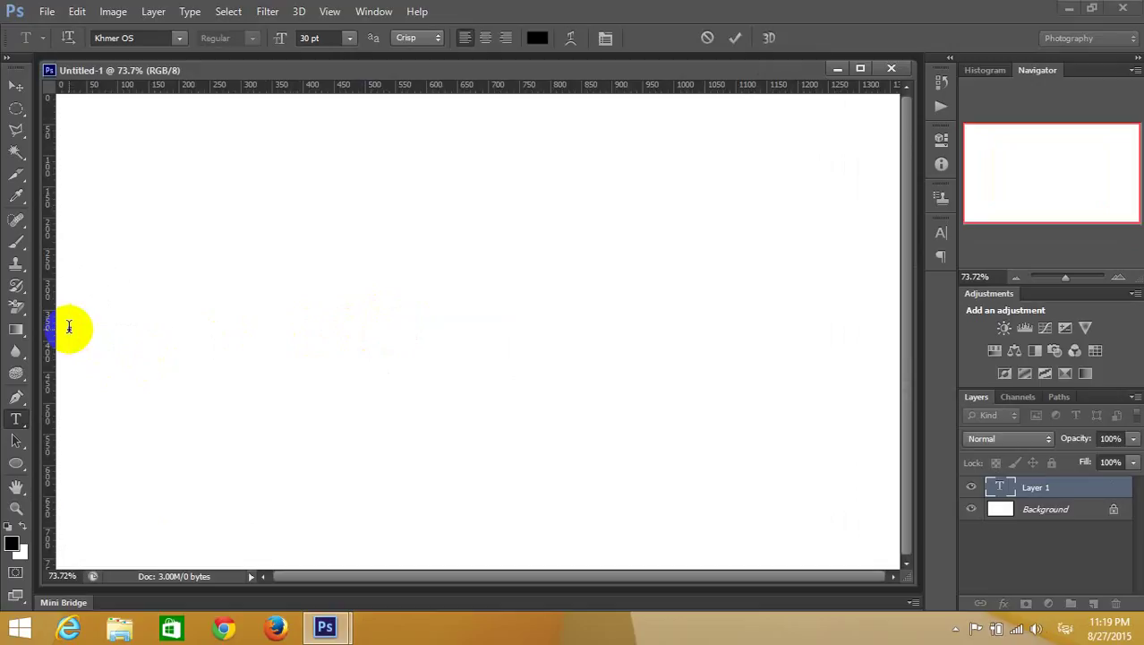
type("ខ្ម")
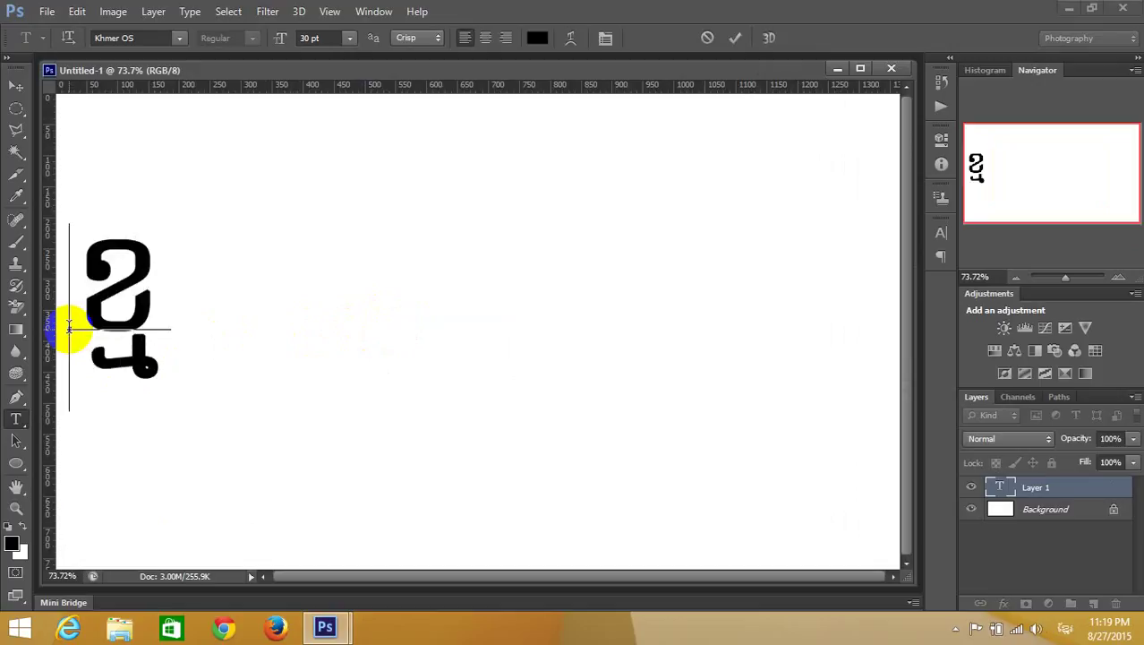
type("ែរ")
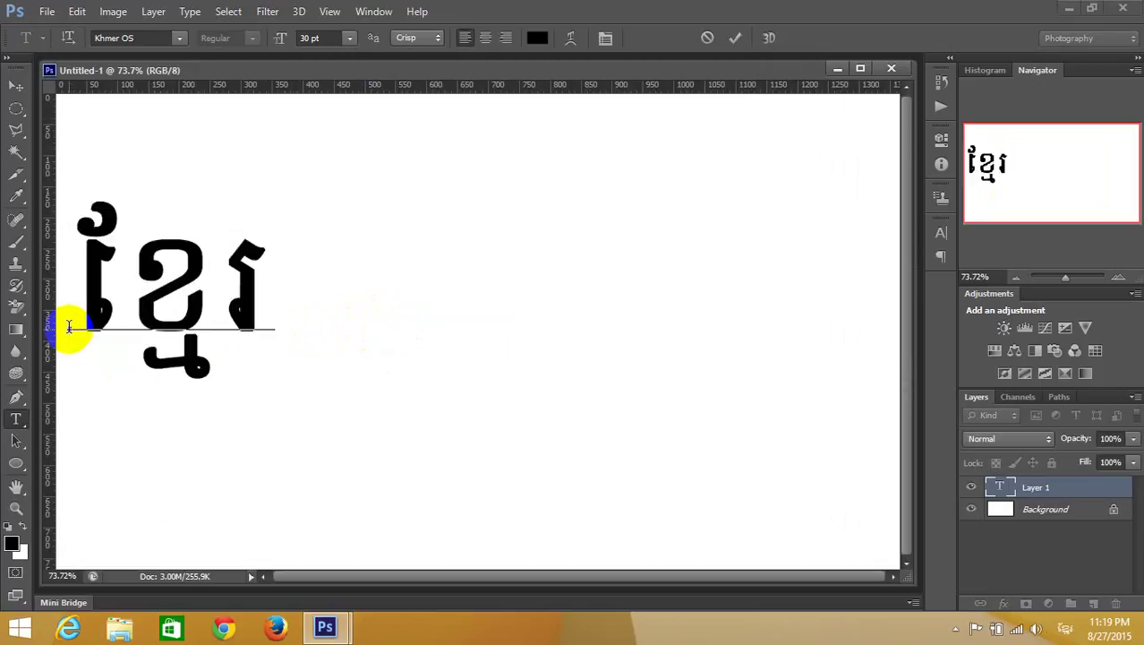
type("យ")
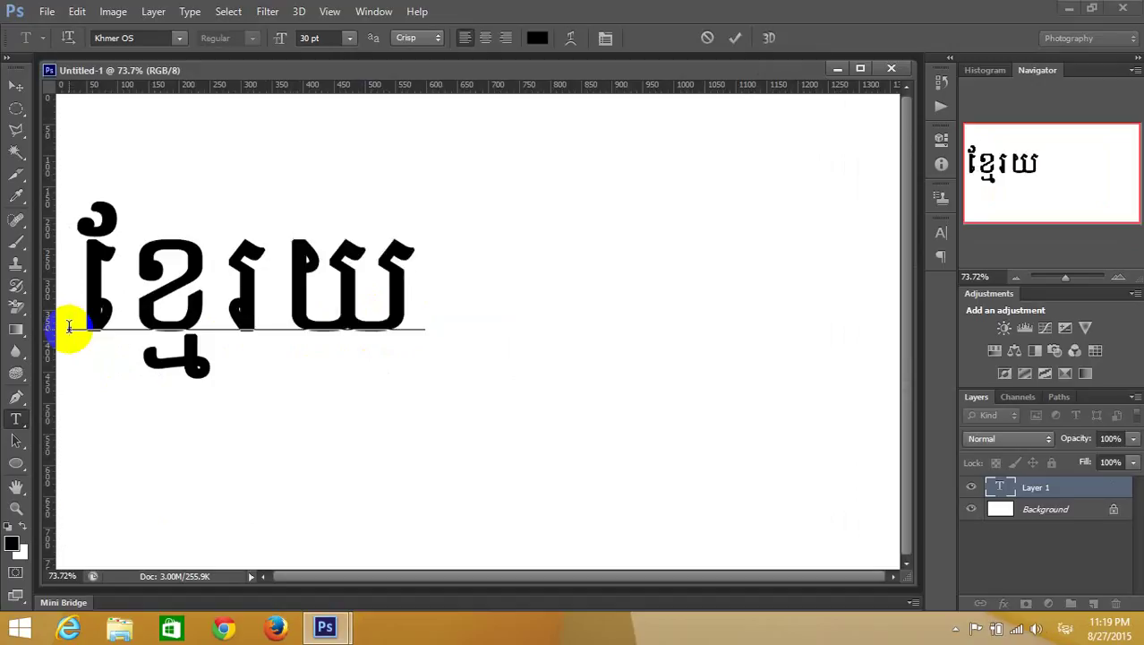
type("ុ")
type("នី")
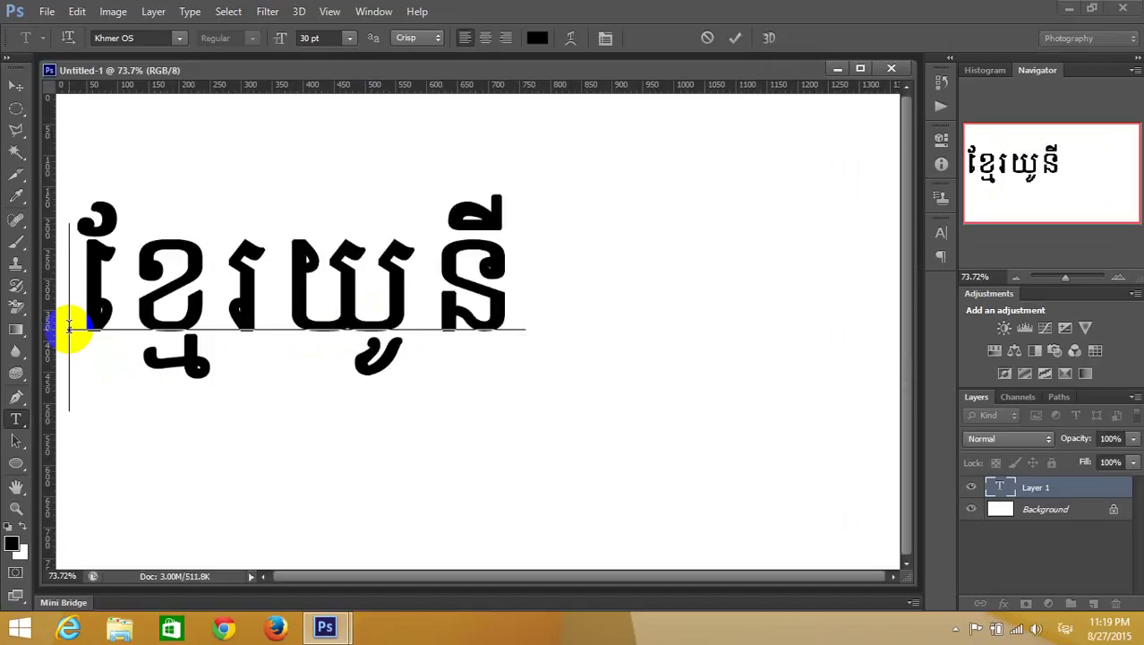
type("ក")
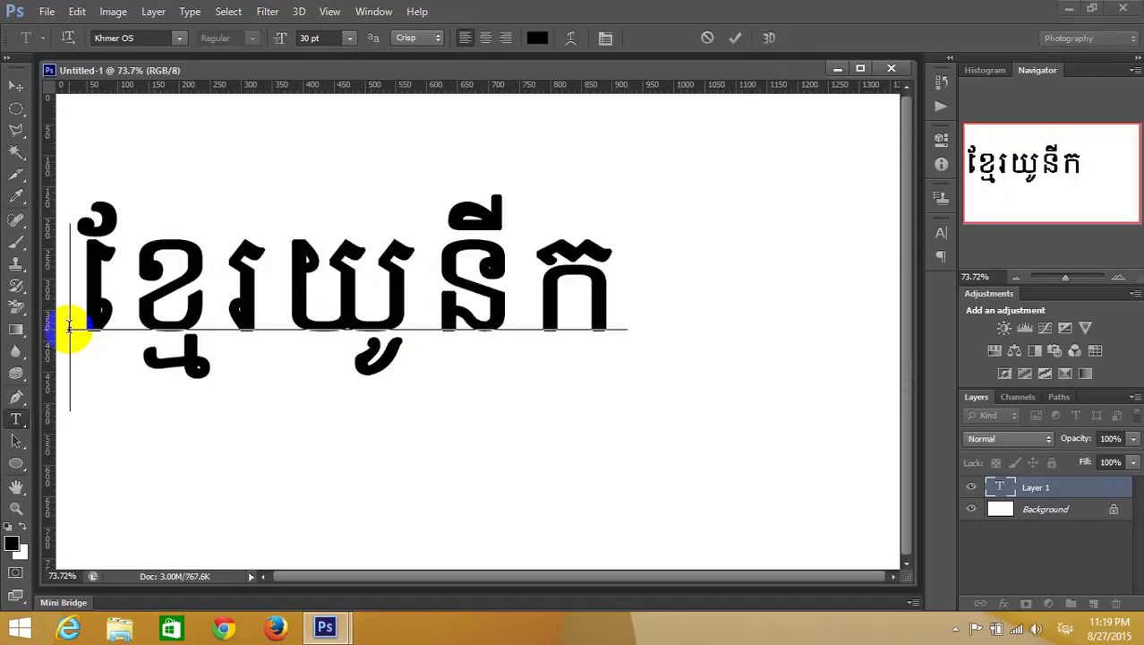
type("ូដ")
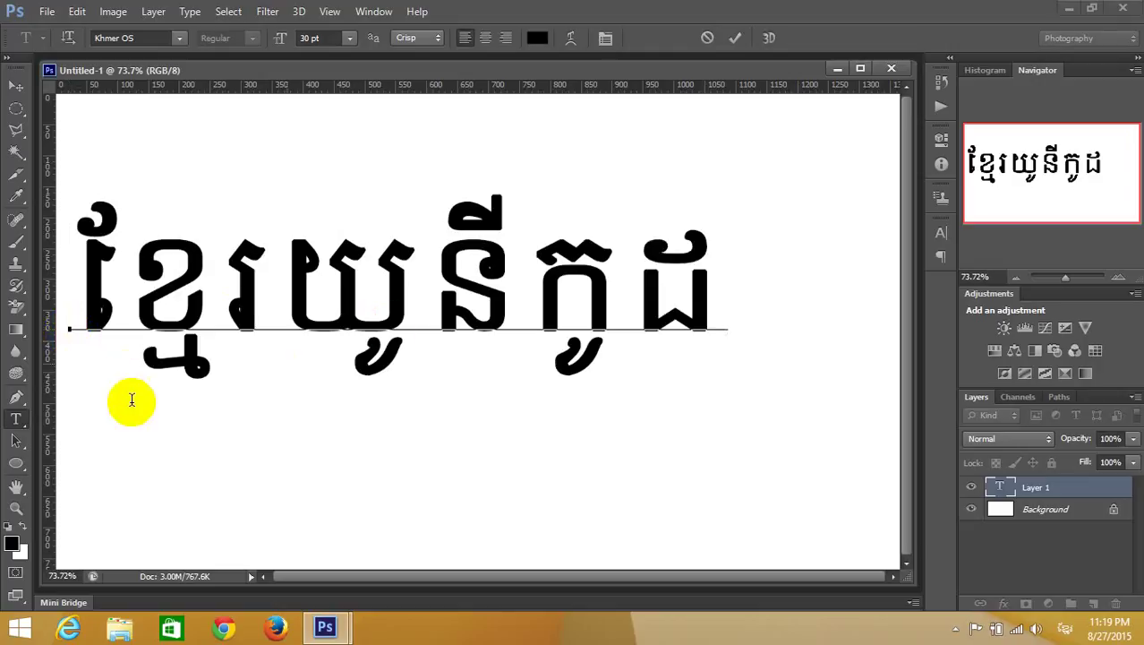
Select the whole Khmer line, then the final character ដ, and deselect
left_click_drag(732, 311, 98, 273)
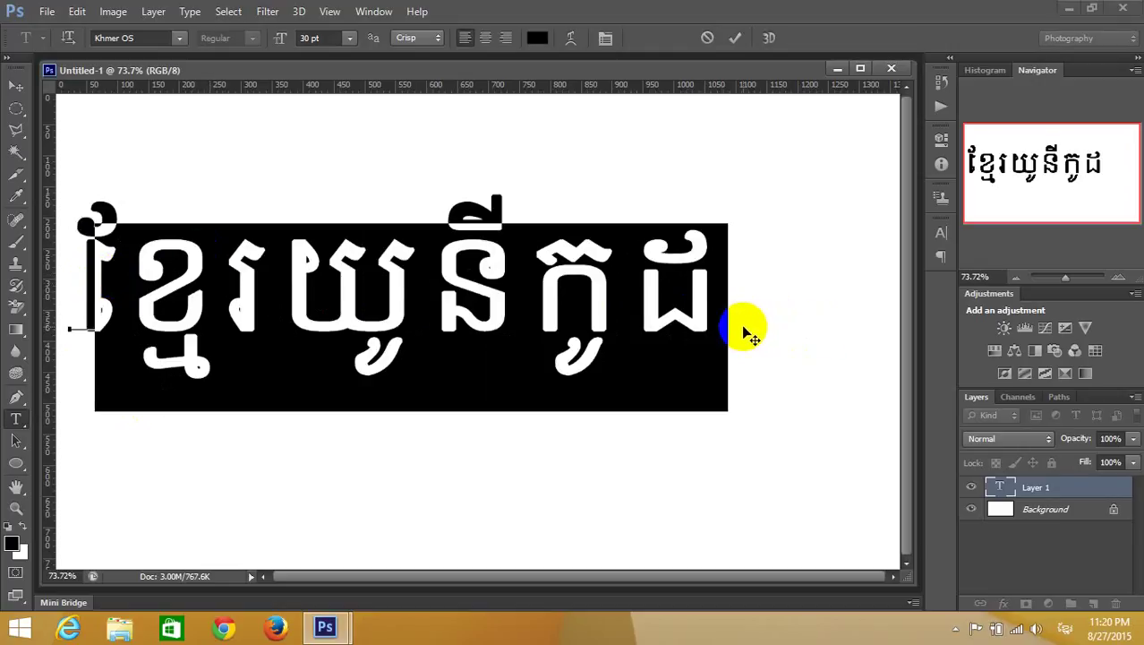
mouse_move(749, 327)
left_mouse_down()
mouse_move(519, 325)
mouse_move(72, 294)
left_mouse_up()
left_click(77, 286)
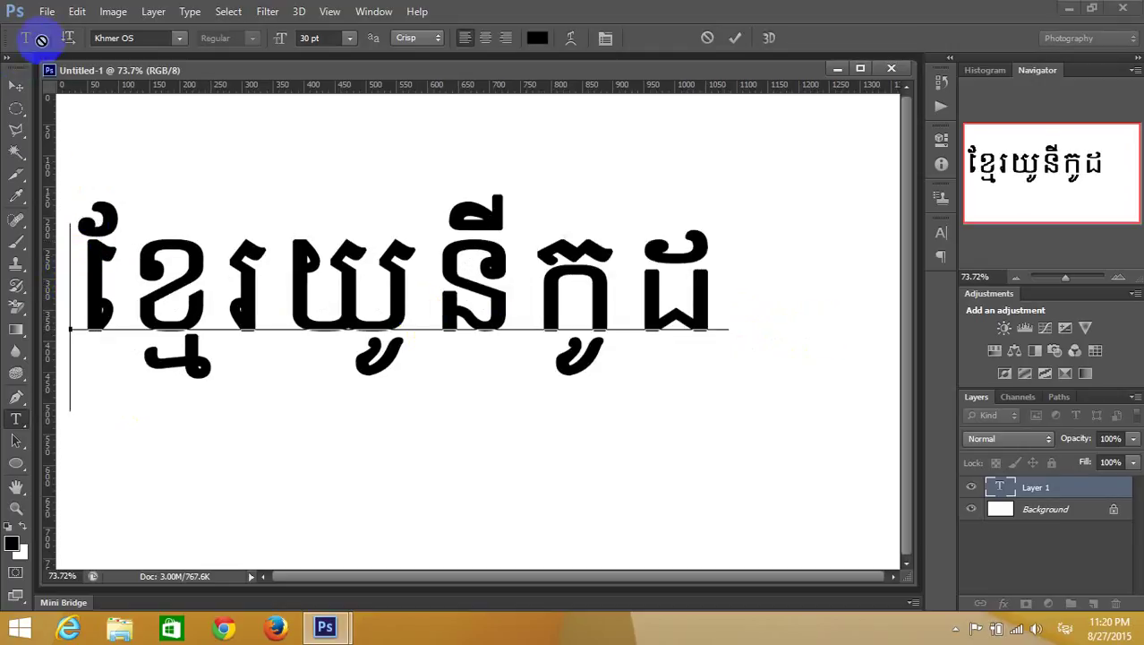
Browse the File and Edit menus without choosing anything
left_click(48, 12)
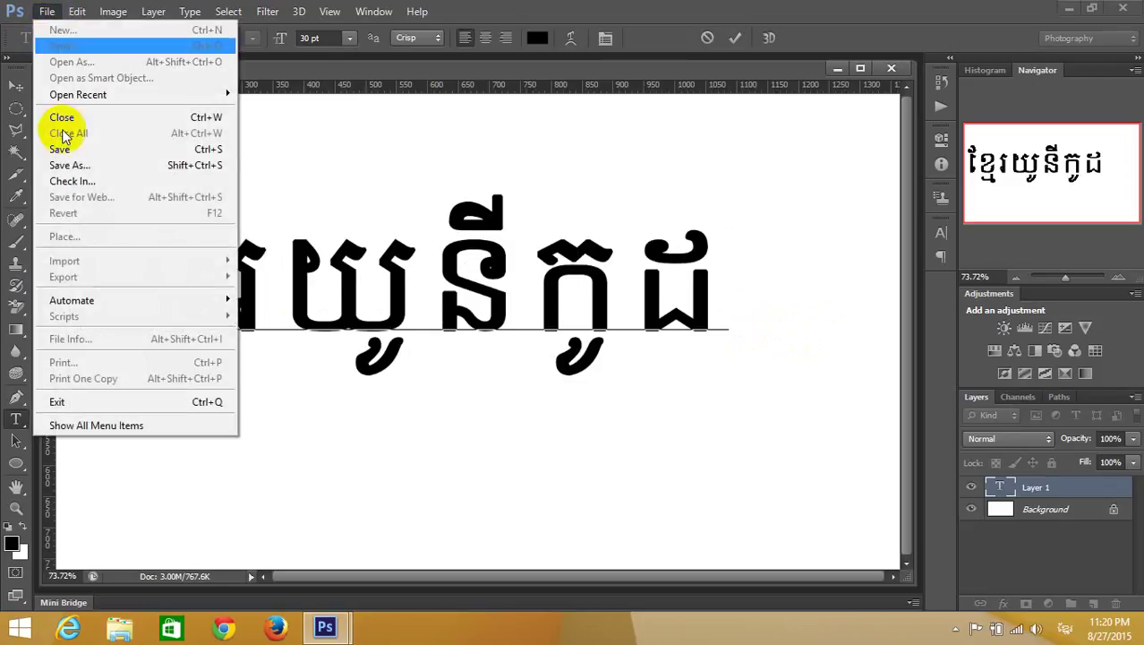
left_click(75, 13)
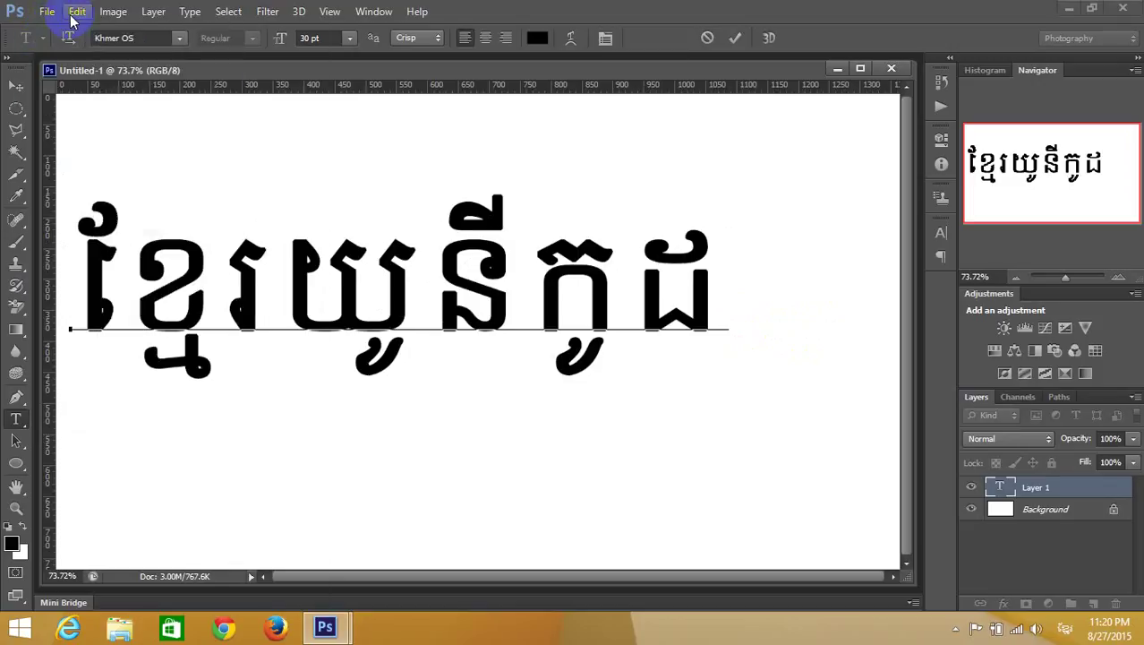
left_click(72, 15)
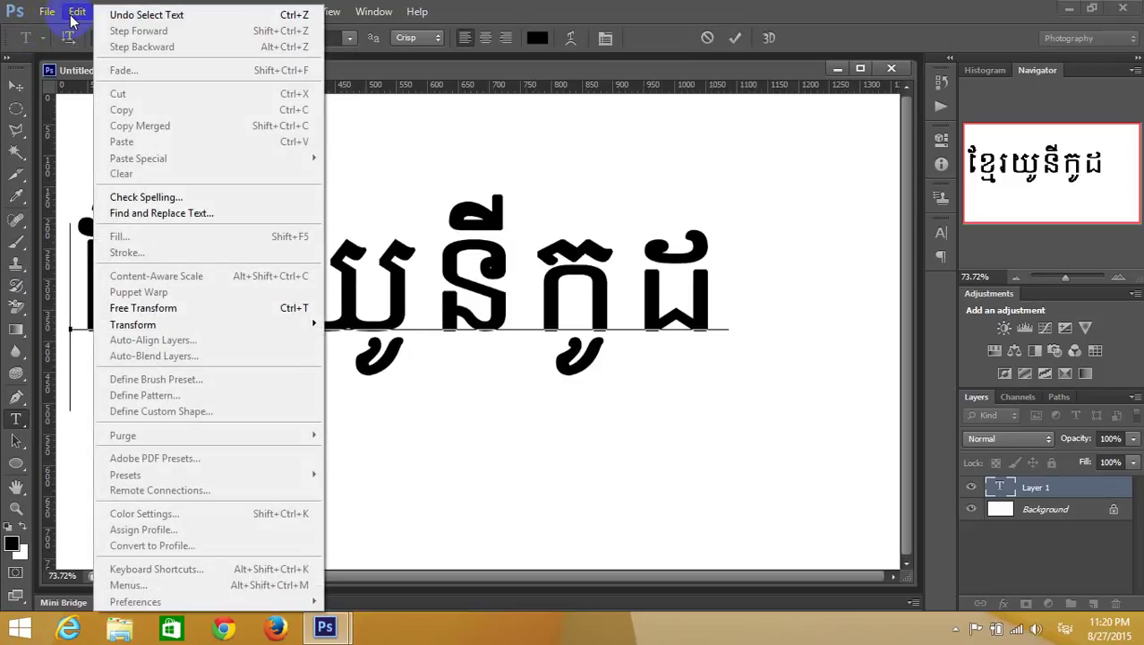
left_click(77, 13)
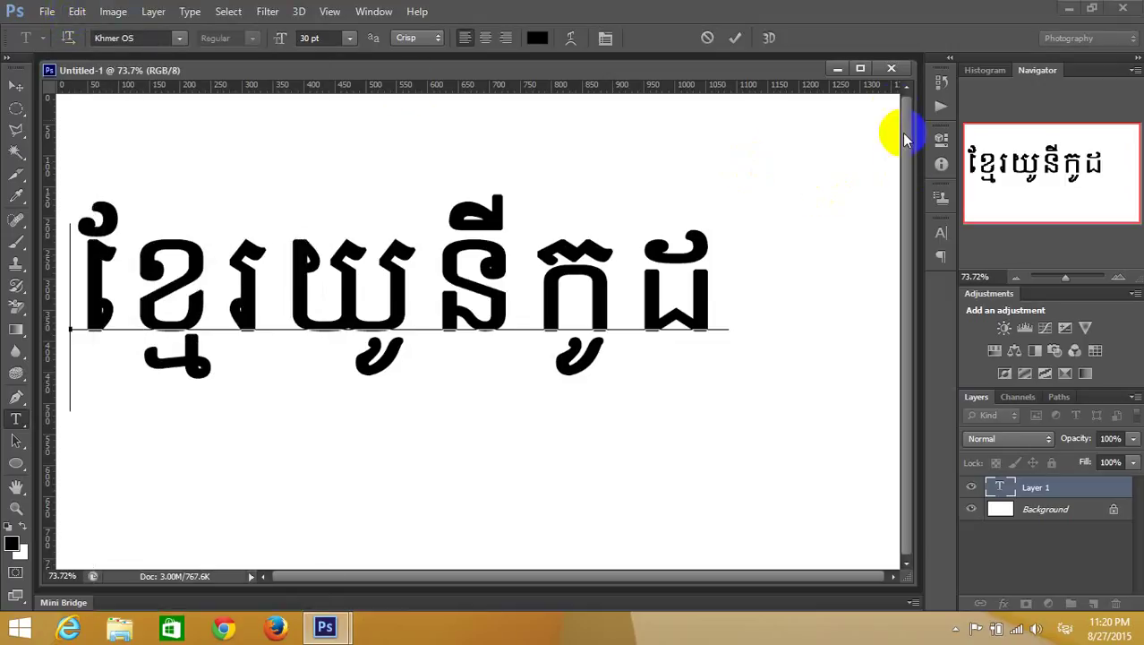
Commit the Khmer text layer and open Edit > Preferences > Type
left_click(15, 86)
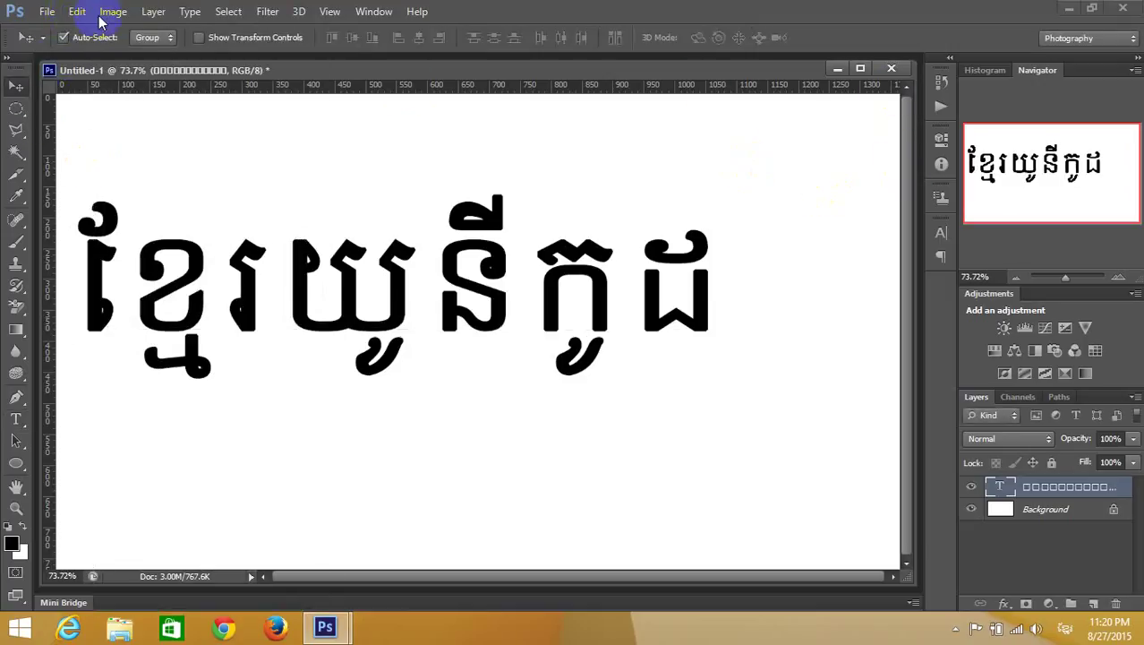
left_click(77, 13)
mouse_move(135, 601)
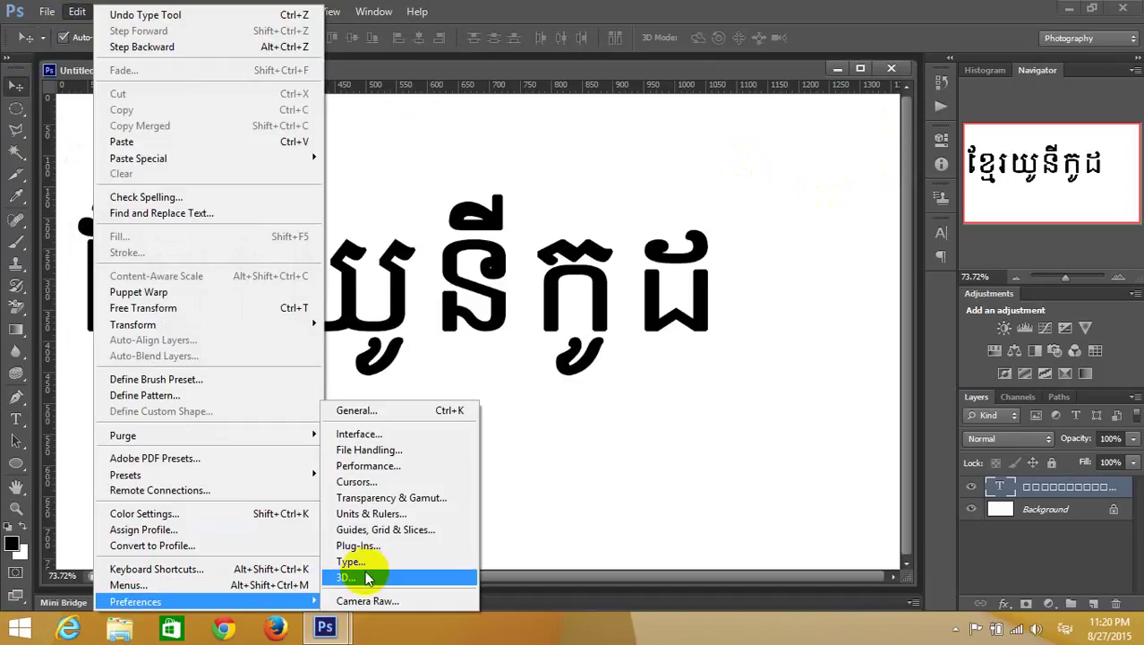
left_click(367, 562)
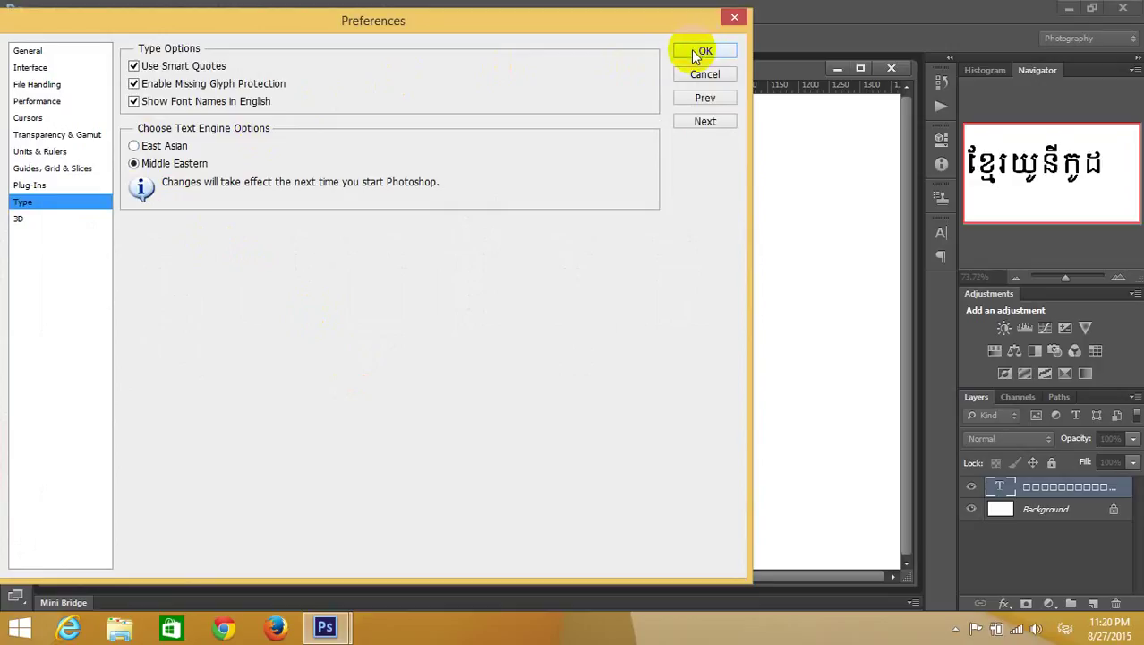
Close Preferences and quit Photoshop without saving Untitled-1
left_click(734, 20)
left_click(1123, 9)
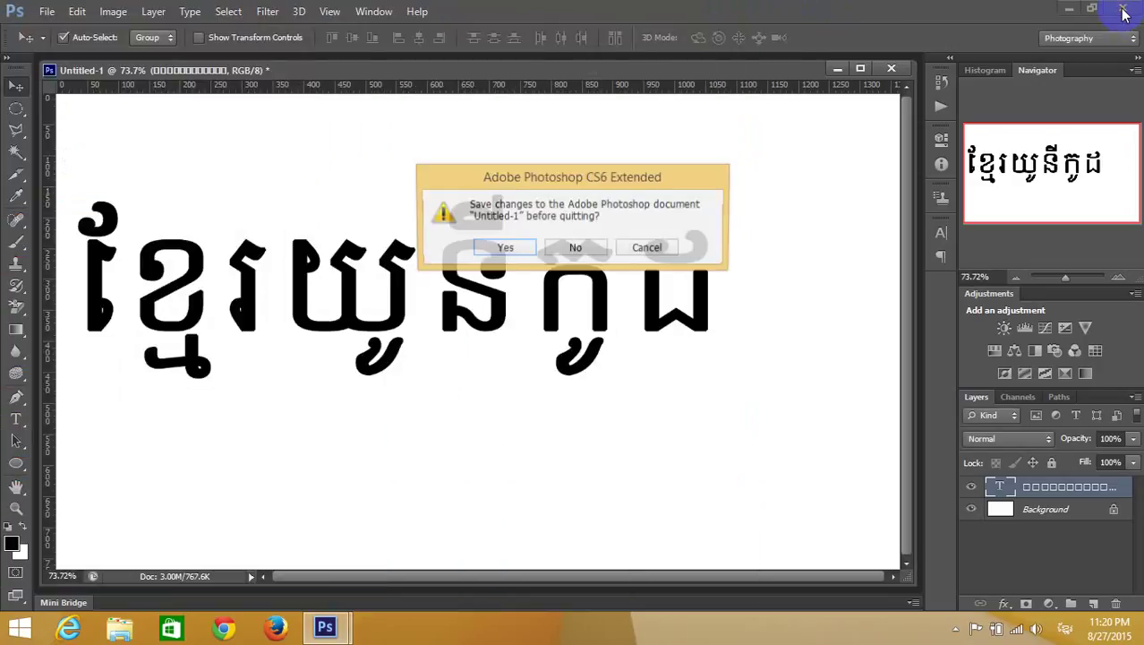
left_click(582, 249)
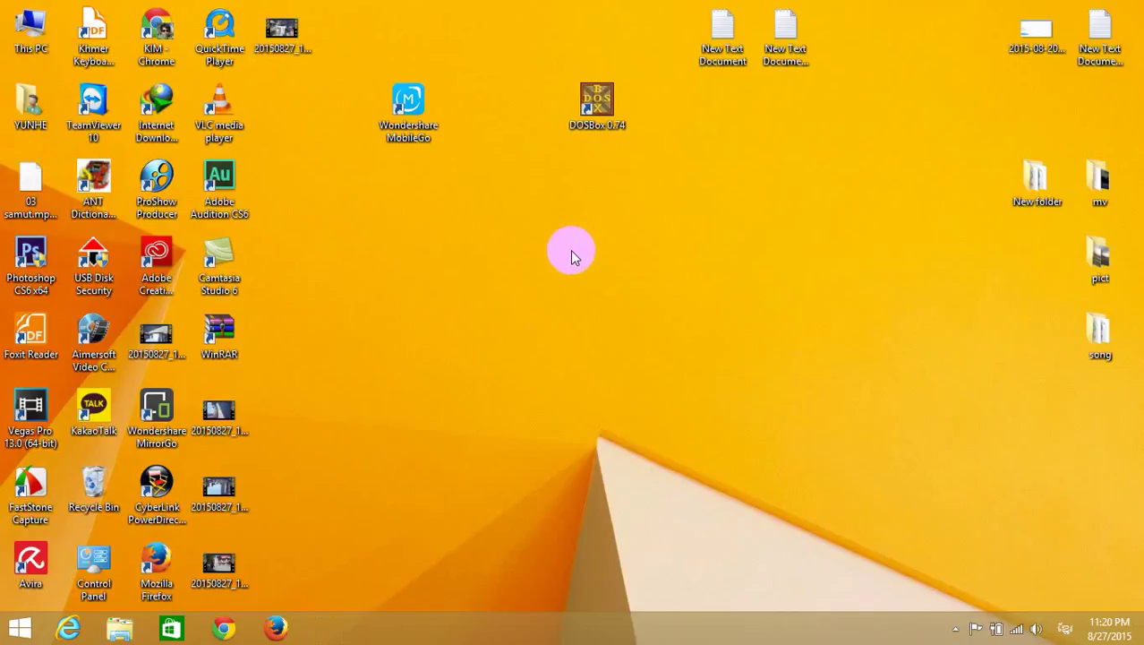